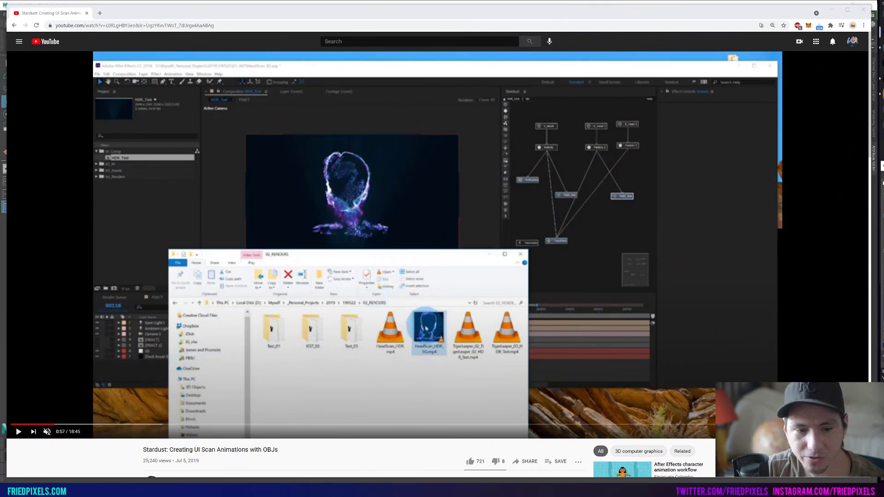
Resume the Stardust UI scan tutorial from 0:57 so it plays toward the glowing head render
click(19, 431)
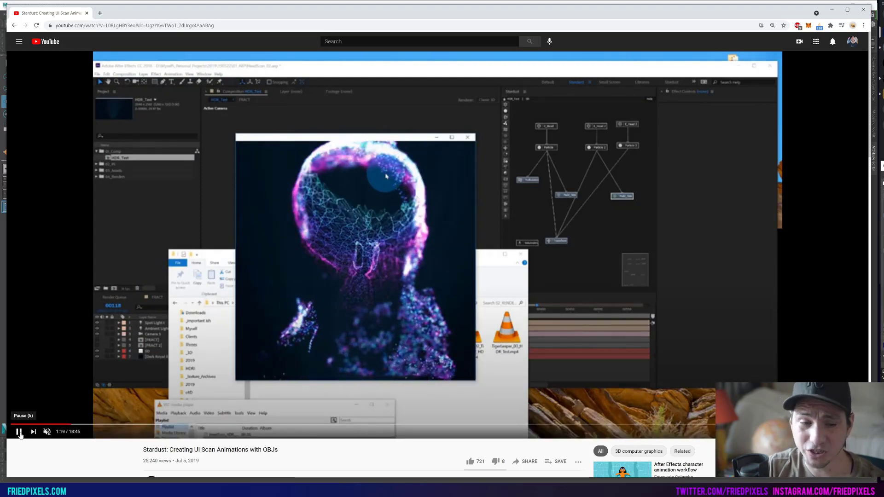
Pause the tutorial at 1:19 and read the pinned comment on reordering mesh vertices in Maya
click(19, 432)
scroll(268, 363, down, 5)
scroll(269, 363, down, 2)
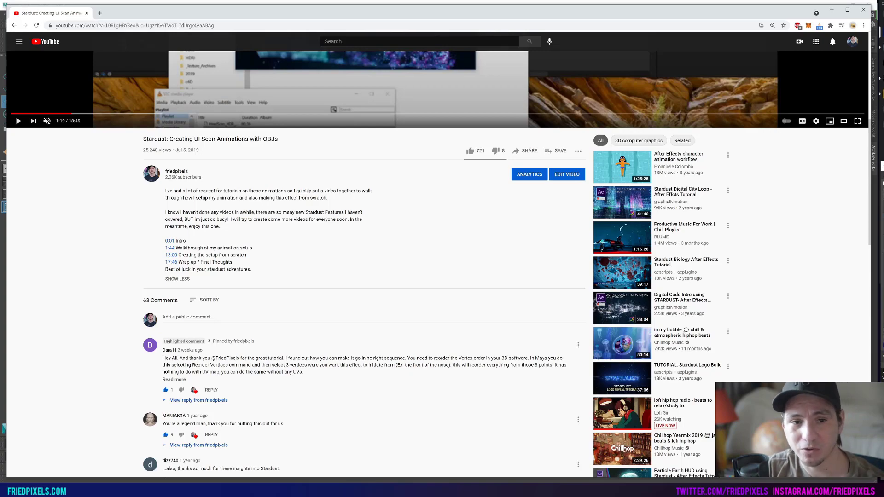
scroll(449, 363, up, 6)
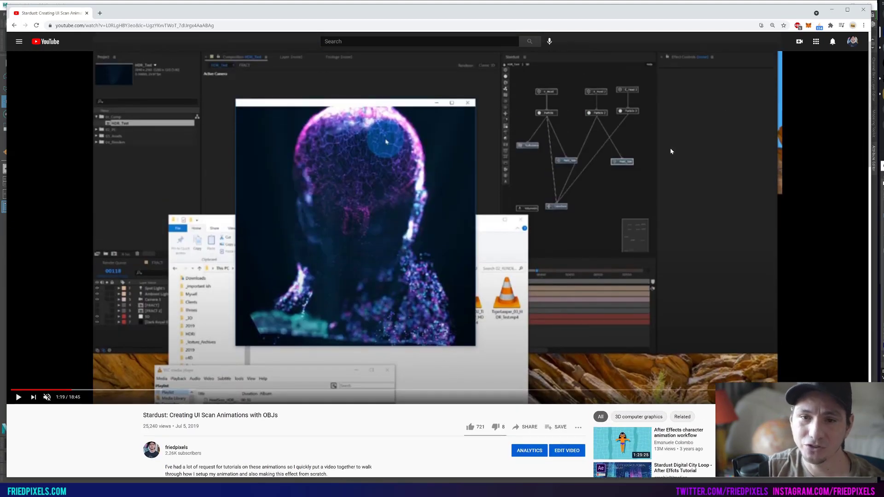
In Maya, check that meshReorder.mll is loaded in the Plug-in Manager, then select the figure mesh
click(831, 9)
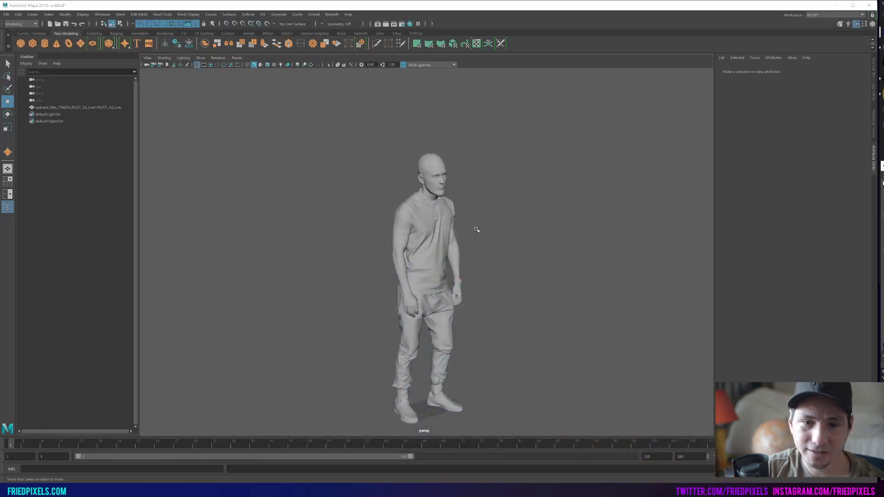
click(445, 243)
click(500, 239)
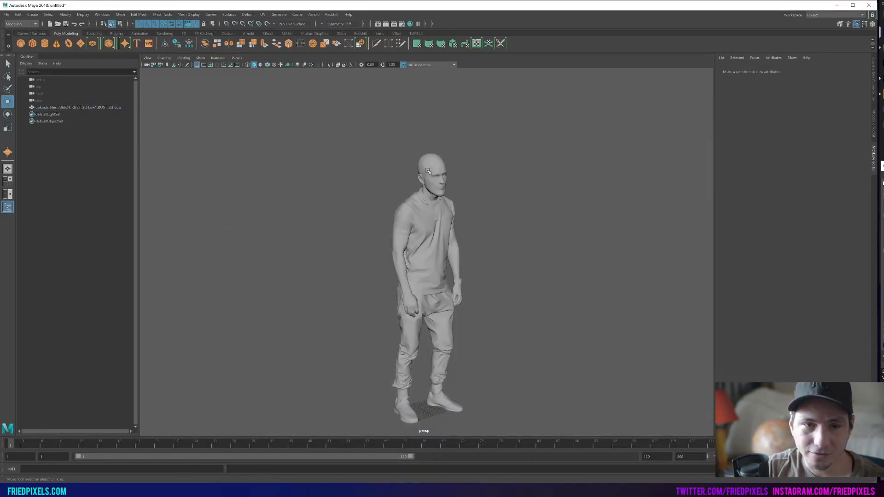
click(103, 14)
mouse_move(148, 81)
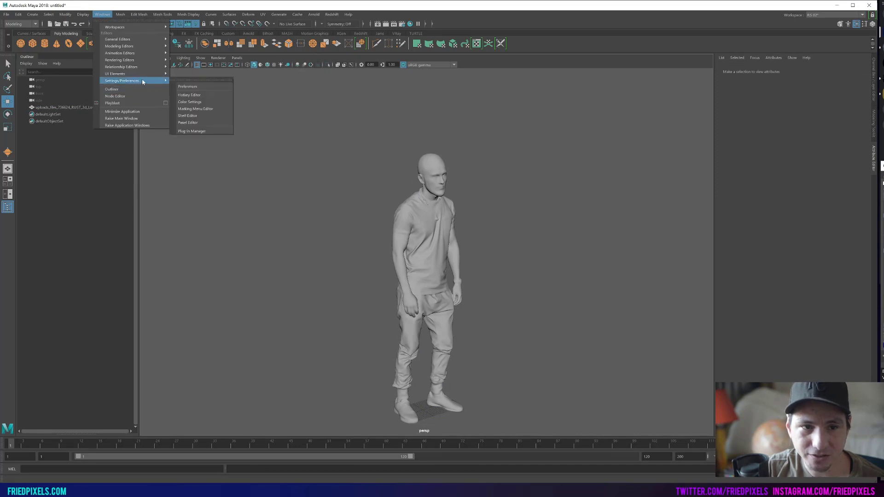
click(188, 131)
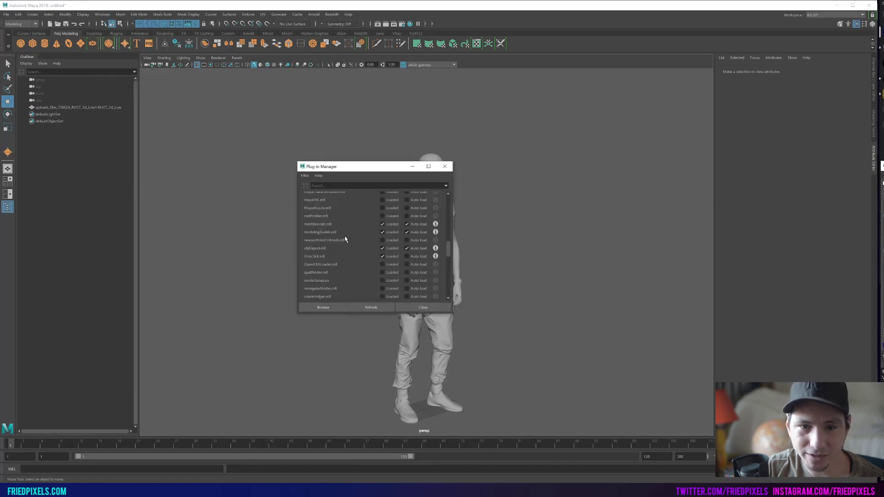
click(424, 306)
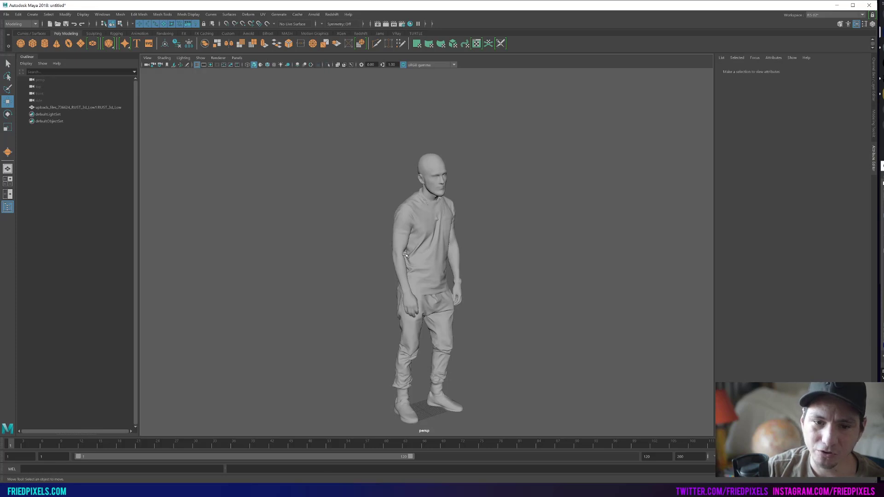
click(420, 222)
Show vertex ID numbers on the figure mesh via Display > Polygons > Component IDs > Vertices
click(83, 14)
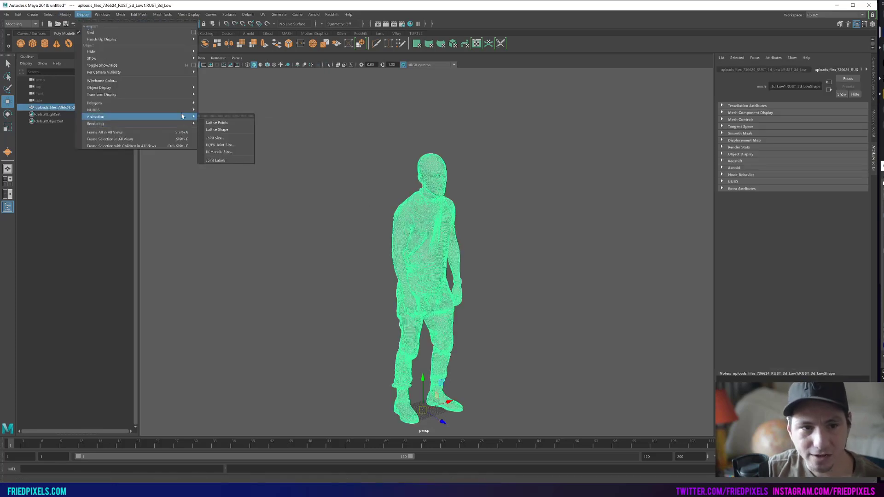
mouse_move(184, 105)
mouse_move(248, 165)
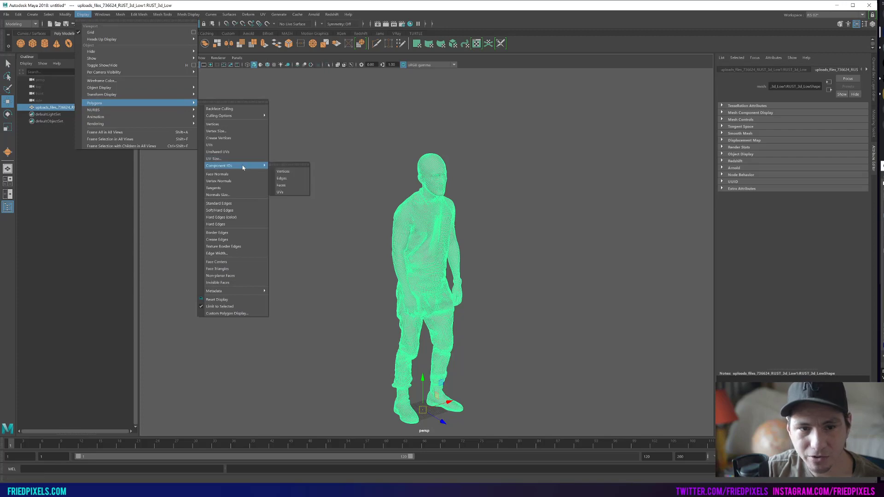
click(278, 172)
click(520, 222)
scroll(424, 230, up, 5)
click(427, 196)
Orbit and zoom around the figure to inspect the vertex numbering on the head and face
alt+drag(387, 248, 442, 229)
scroll(442, 228, up, 3)
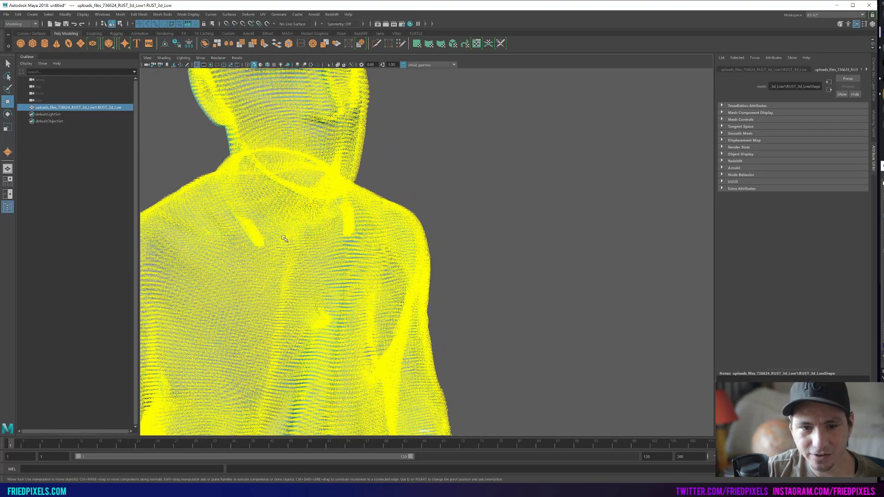
scroll(284, 238, up, 3)
scroll(284, 239, up, 8)
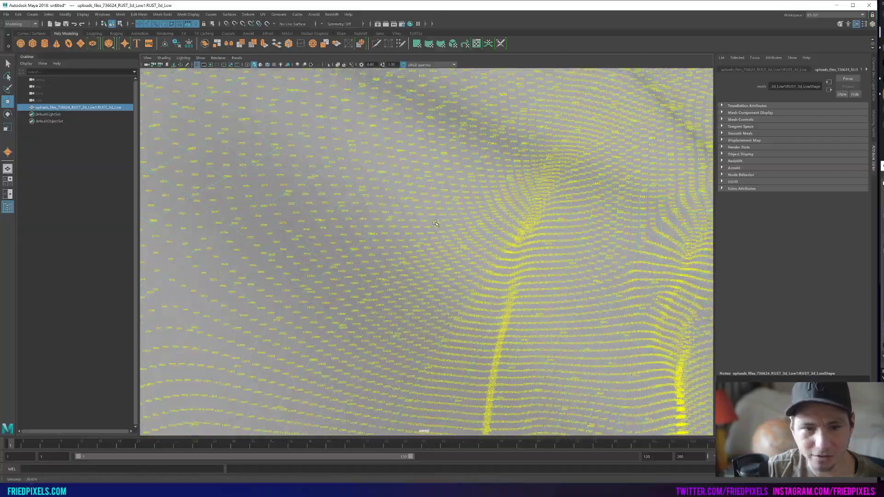
alt+drag(255, 158, 291, 179)
scroll(350, 197, up, 6)
scroll(350, 197, up, 8)
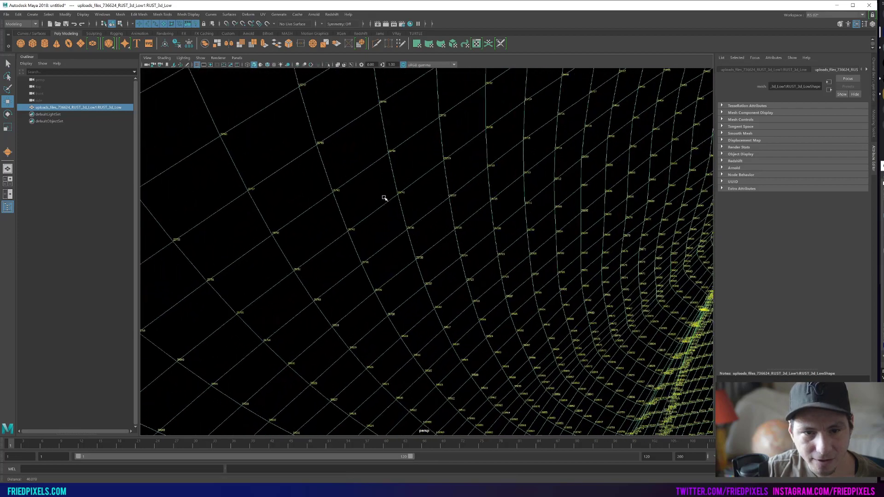
scroll(399, 191, up, 5)
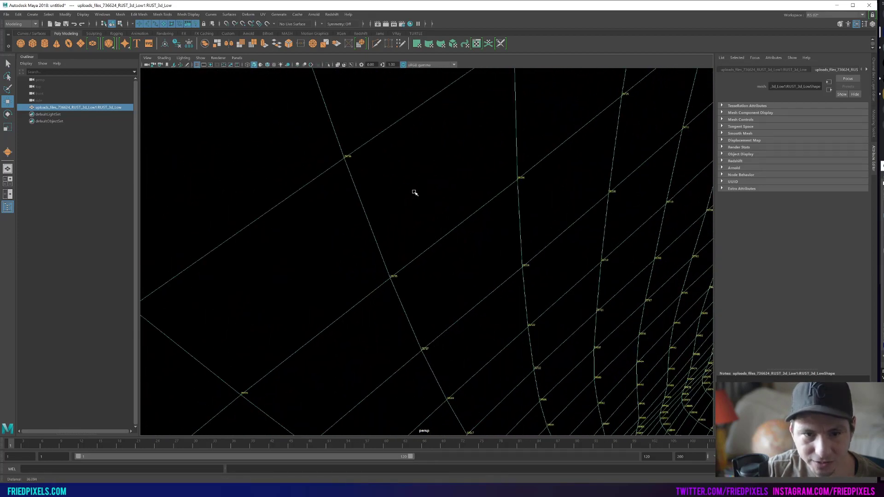
scroll(413, 192, down, 15)
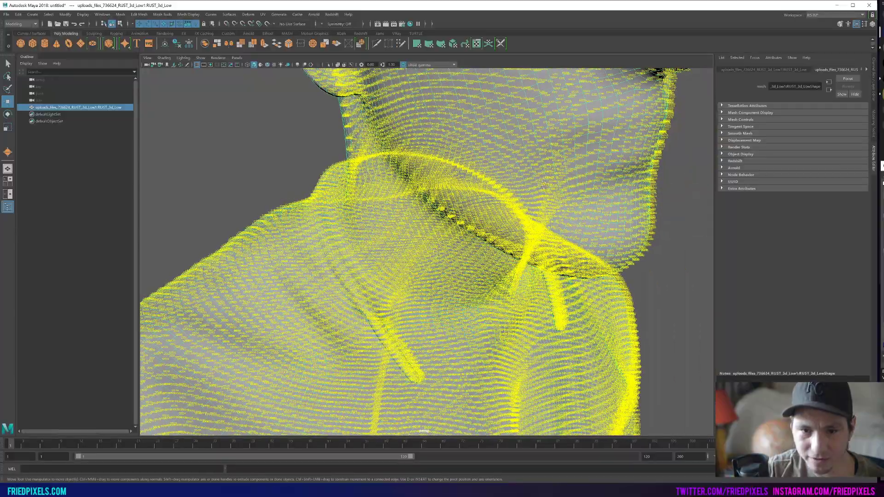
alt+drag(543, 182, 504, 278)
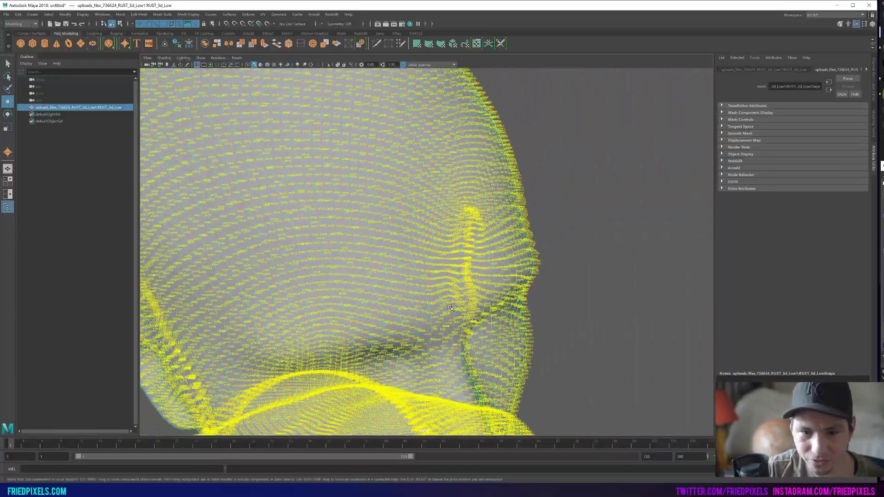
alt+drag(451, 305, 482, 317)
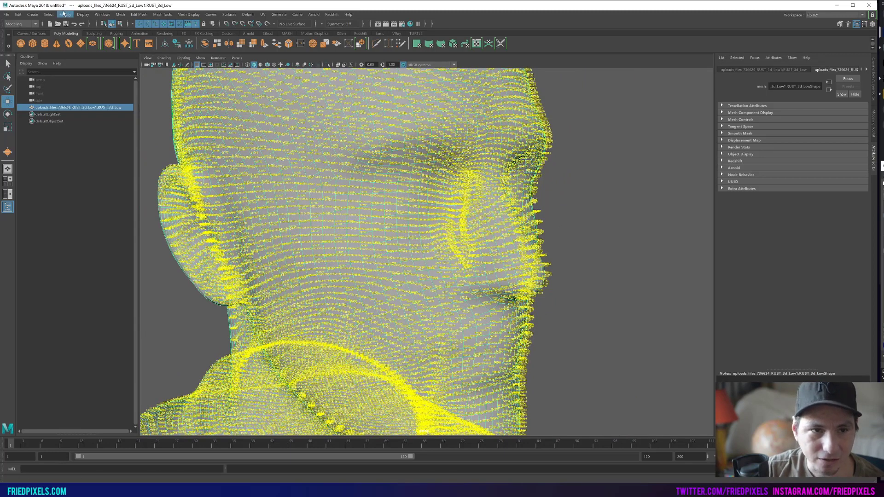
click(83, 14)
mouse_move(155, 96)
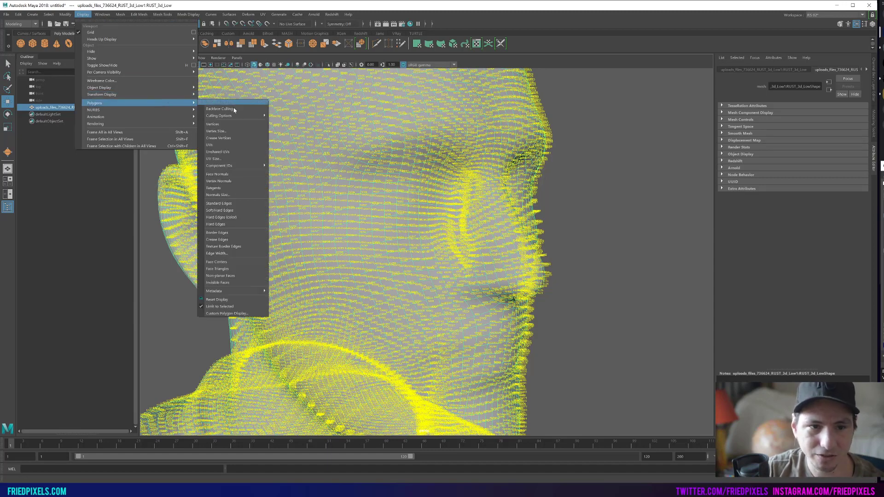
Turn off the vertex ID labels and start Edit Mesh > Reorder Vertices
mouse_move(229, 167)
click(280, 171)
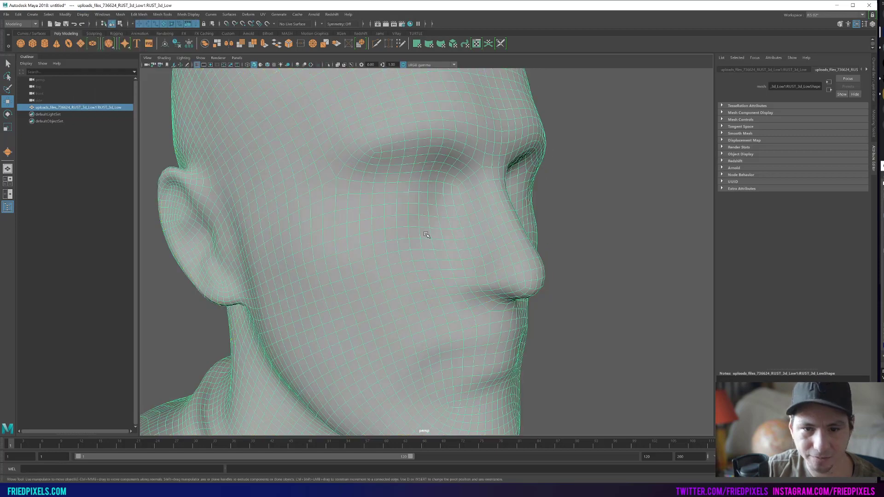
click(168, 15)
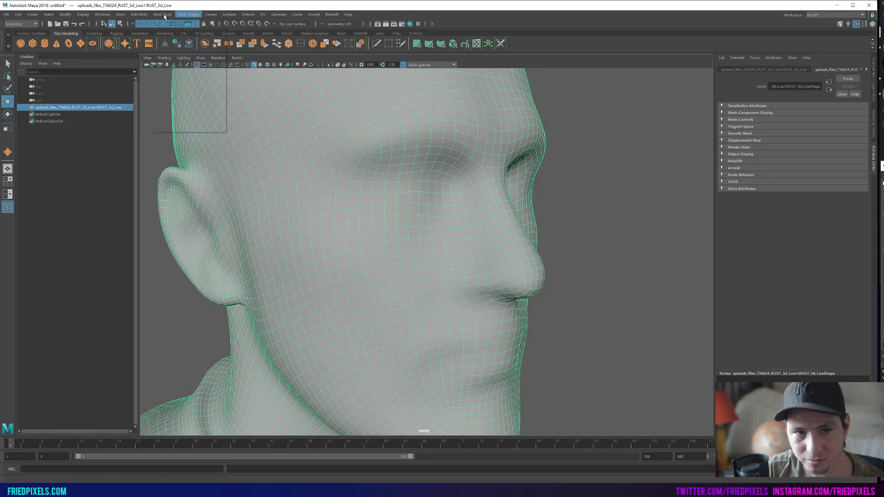
mouse_move(145, 17)
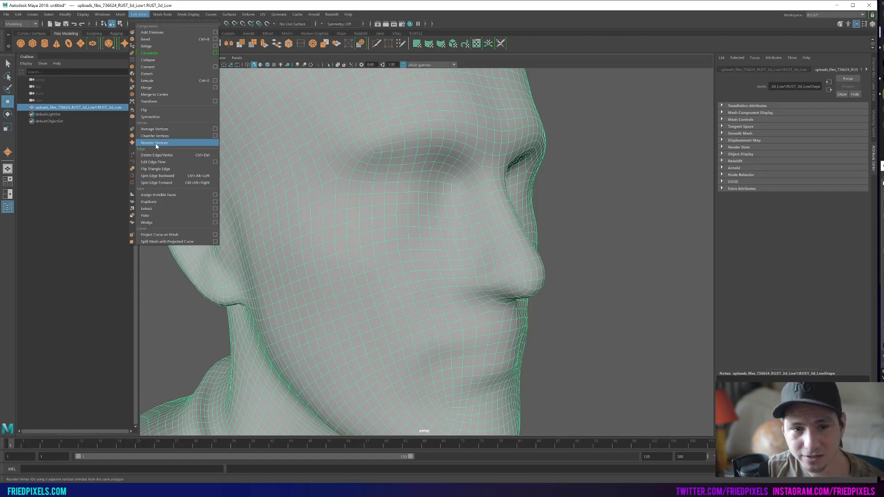
click(156, 144)
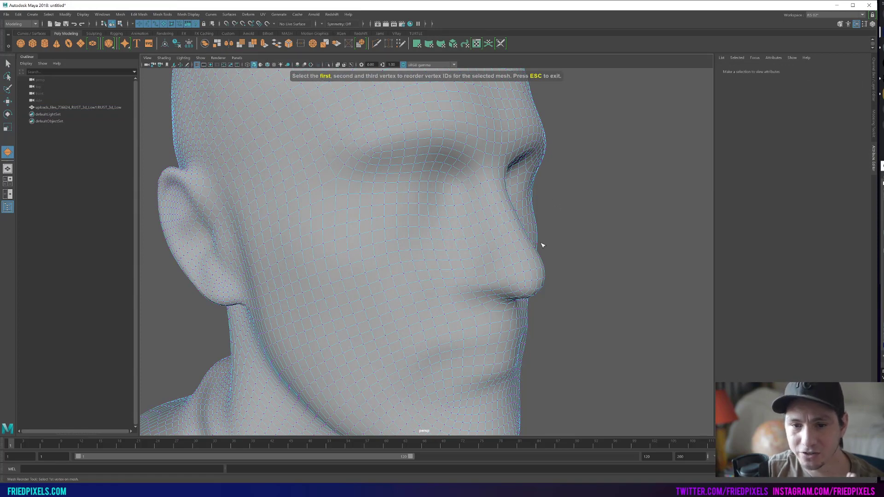
Pick three adjacent vertices at the nose tip to reorder the mesh, then exit the tool
scroll(544, 271, up, 2)
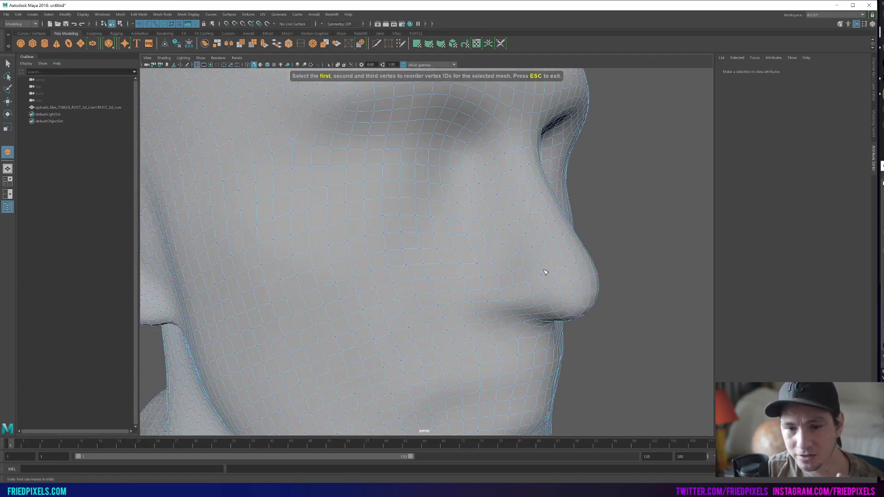
click(592, 278)
click(594, 276)
click(596, 291)
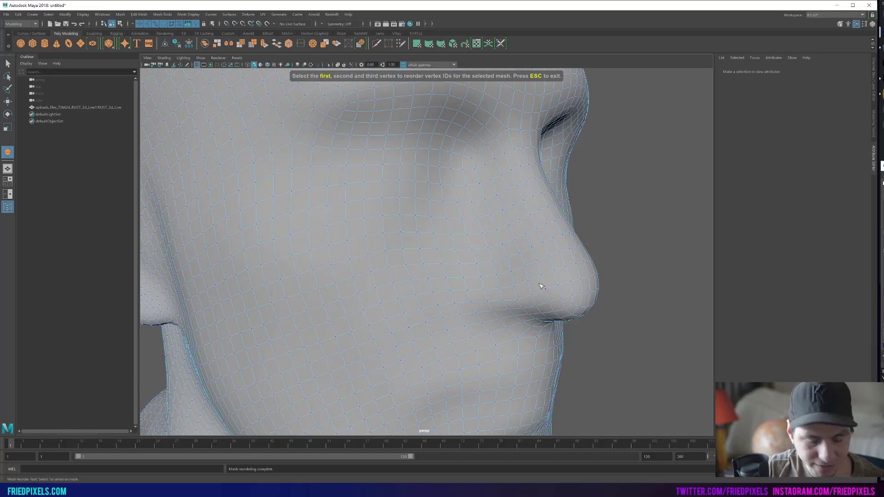
key(Escape)
key(F8)
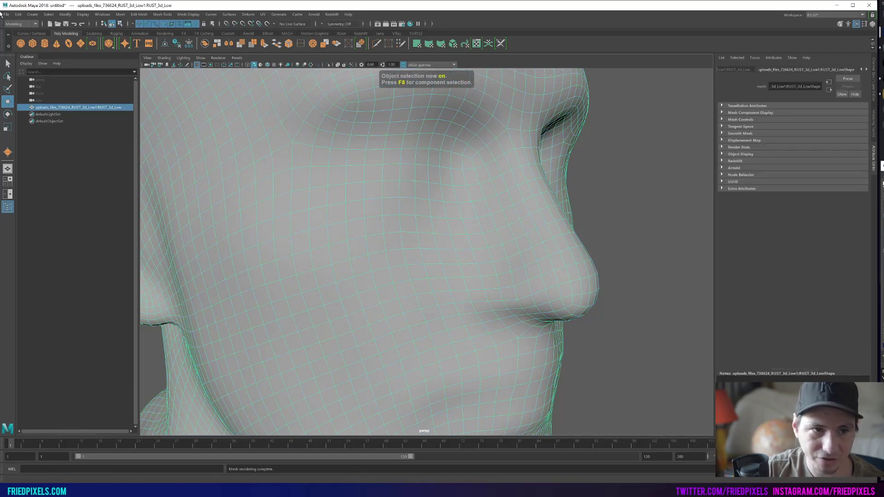
Export the selected mesh as uploads_files_736624_RUST_3d_Low_Fixed.obj
click(6, 15)
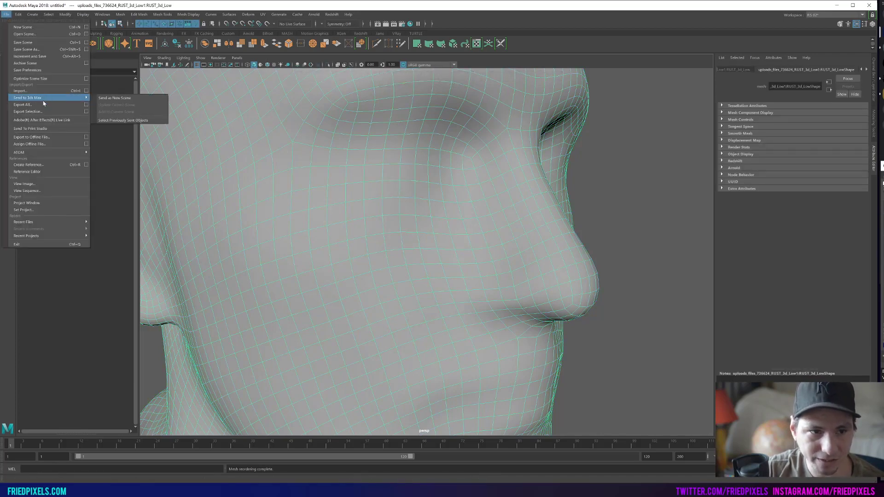
click(52, 112)
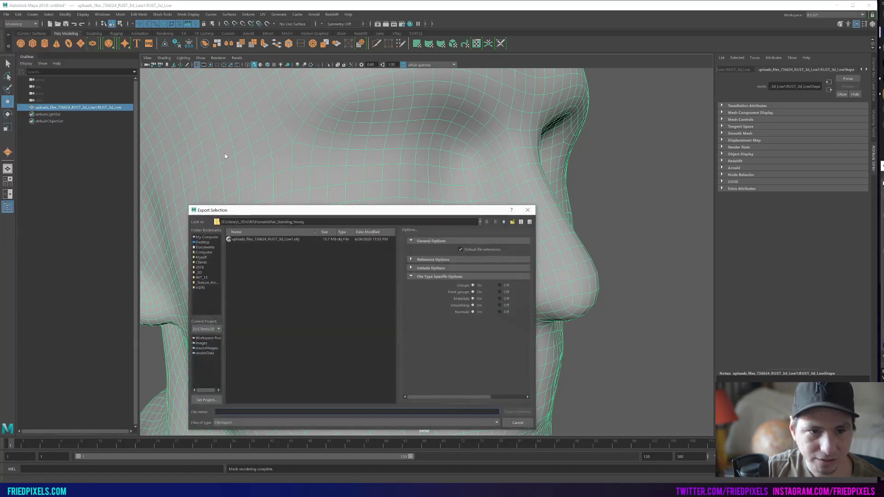
click(291, 240)
click(271, 411)
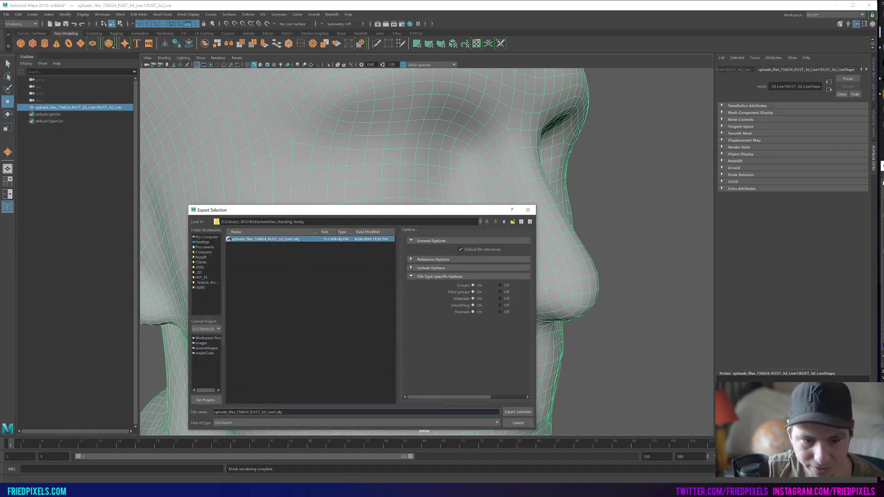
key(BackSpace)
key(BackSpace)
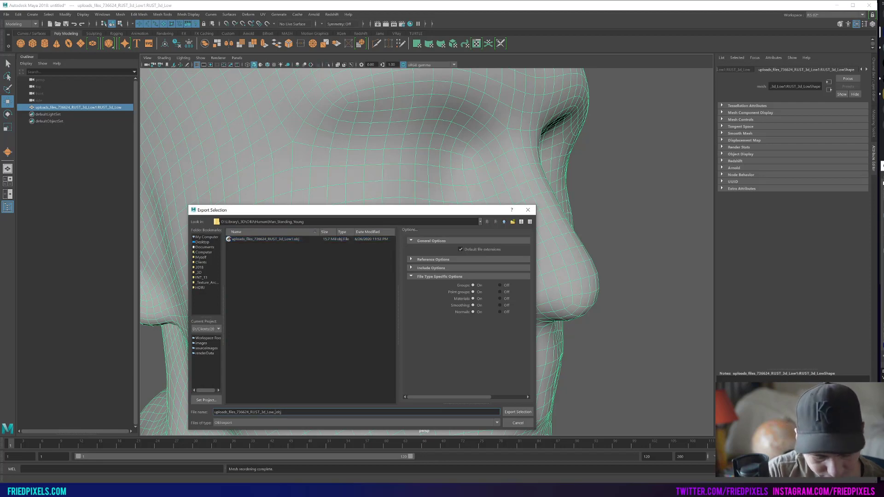
key(Return)
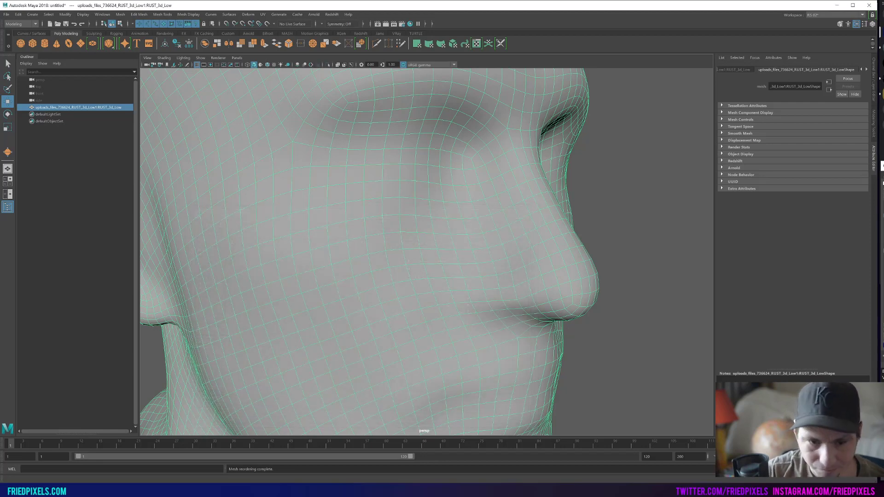
click(839, 6)
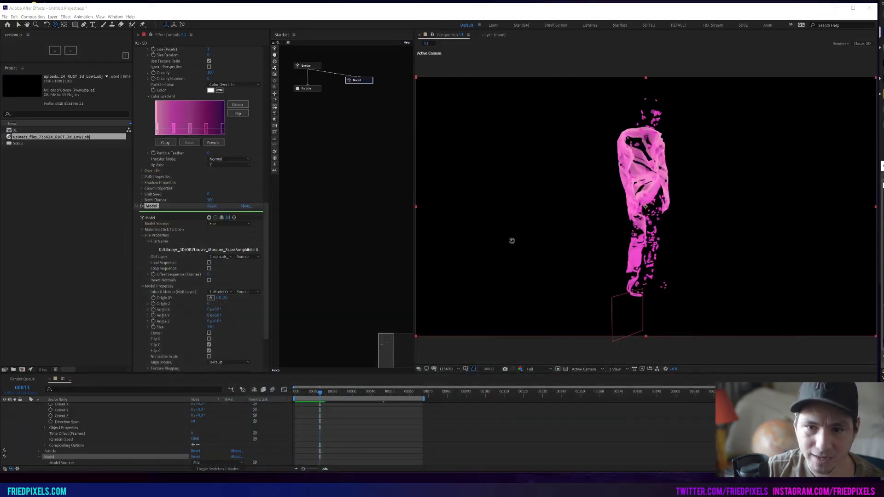
drag(319, 394, 298, 409)
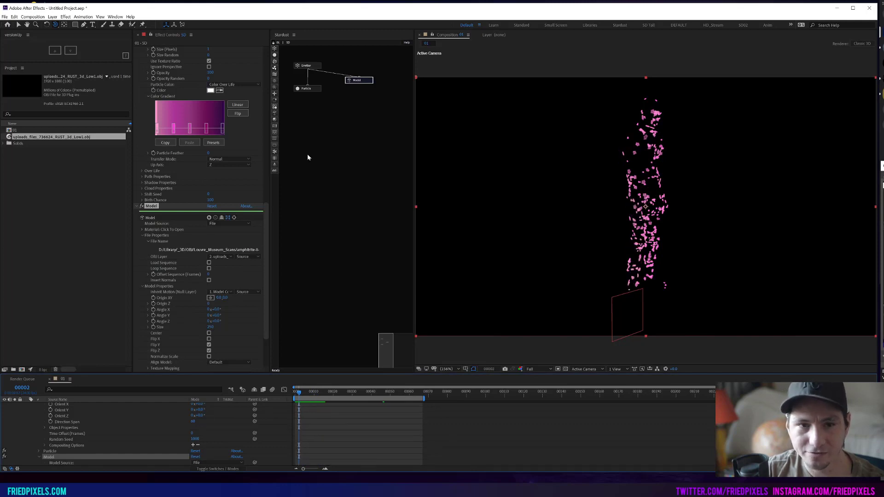
scroll(231, 247, up, 15)
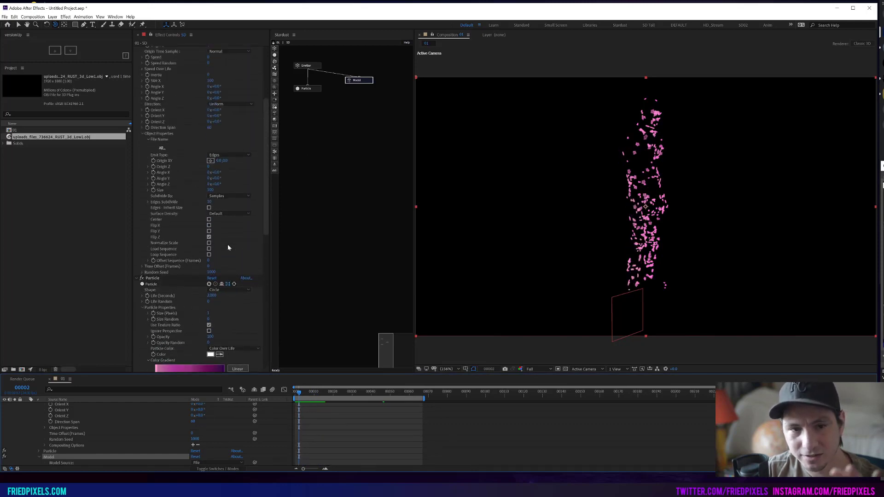
scroll(227, 247, up, 1)
drag(306, 65, 310, 60)
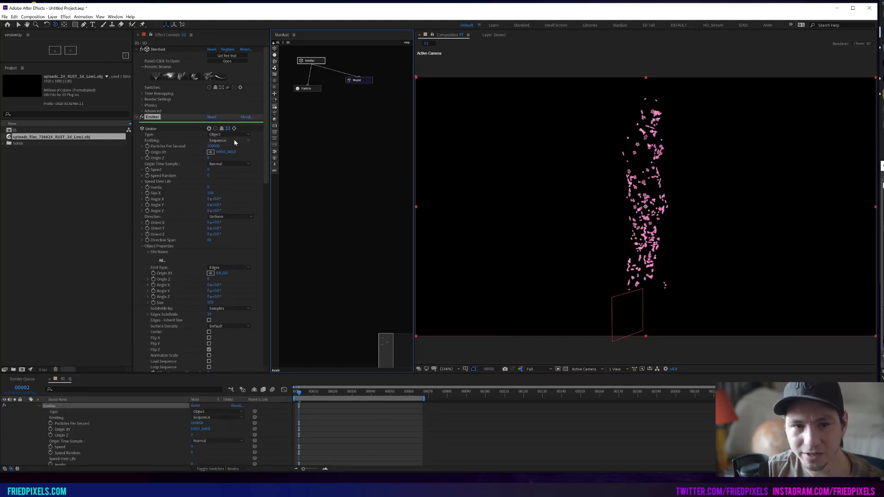
click(235, 141)
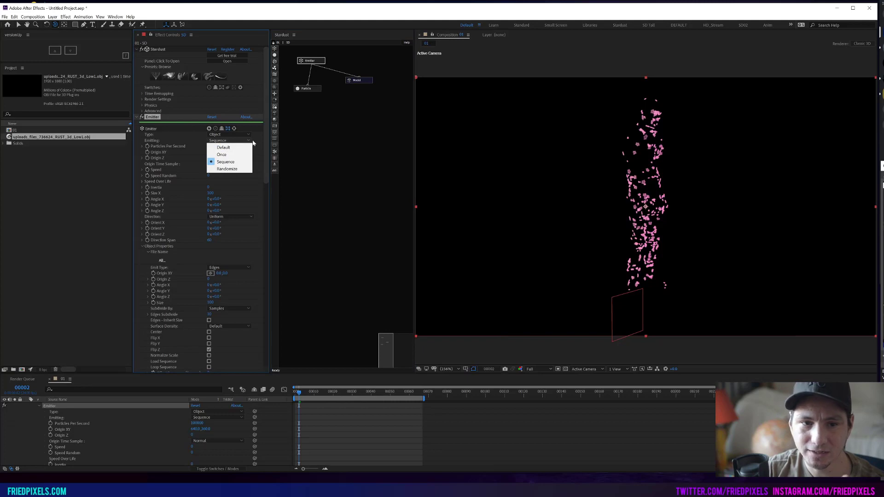
click(253, 143)
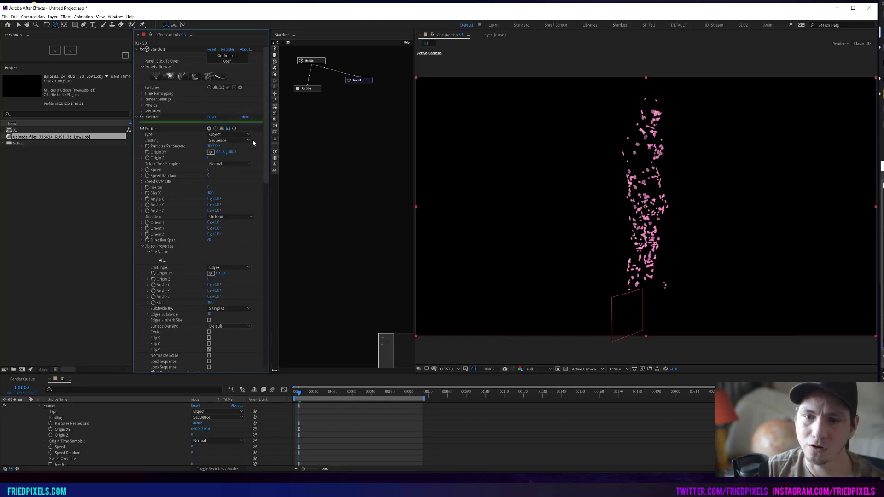
click(213, 147)
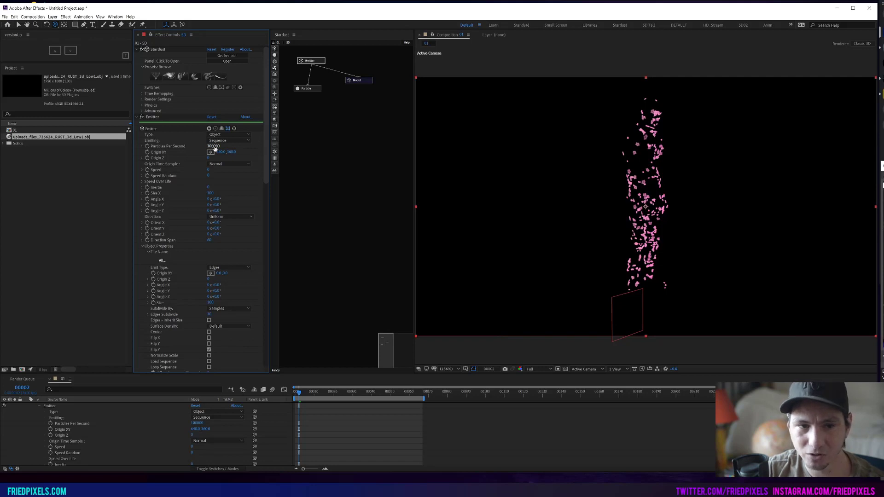
key(Return)
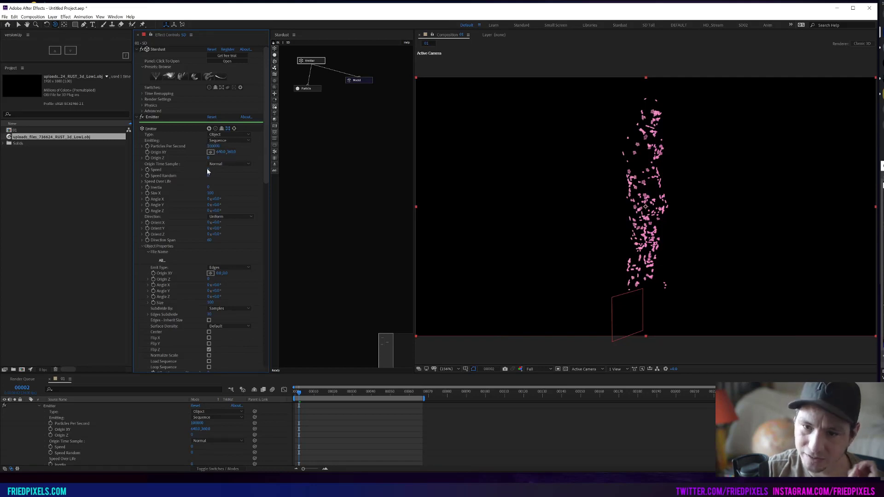
click(219, 268)
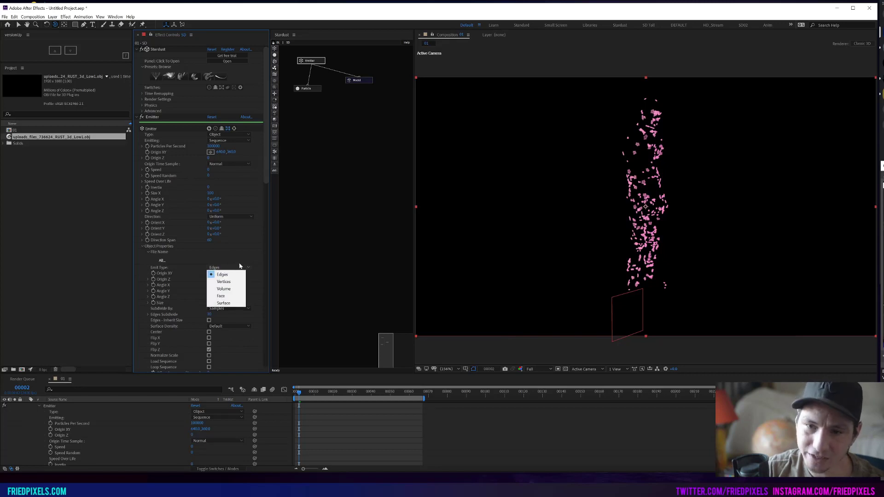
click(138, 118)
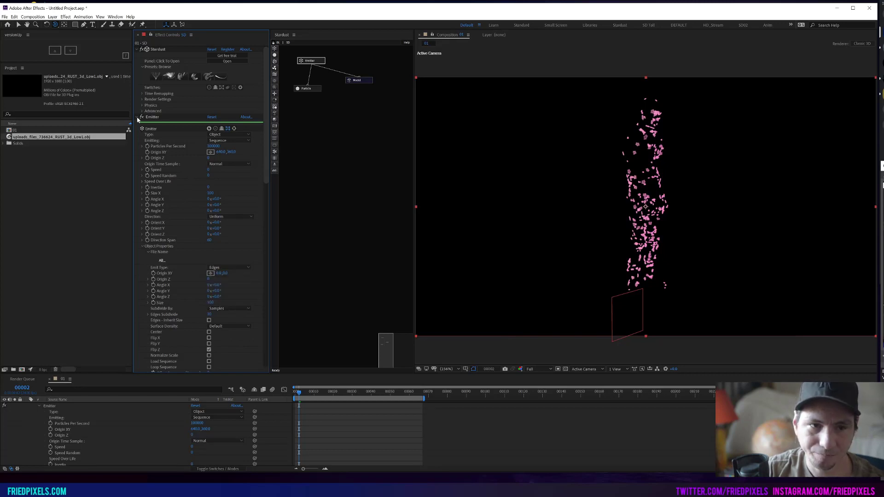
click(138, 117)
click(213, 141)
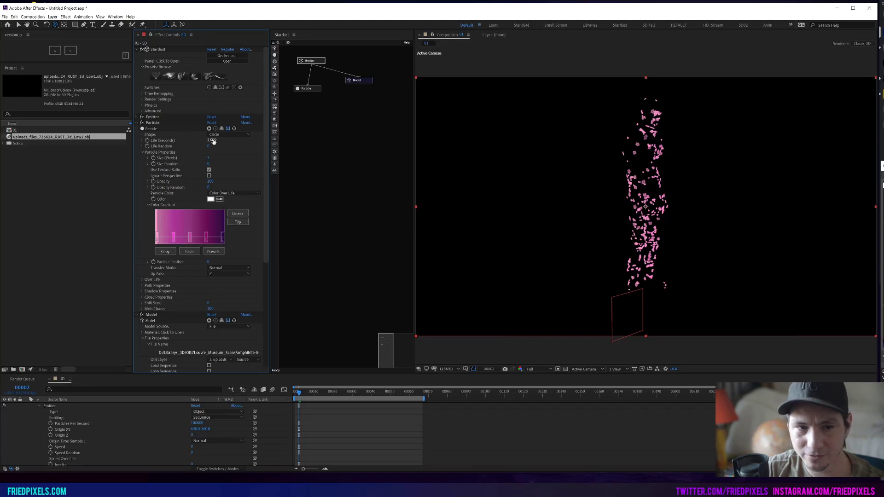
key(Return)
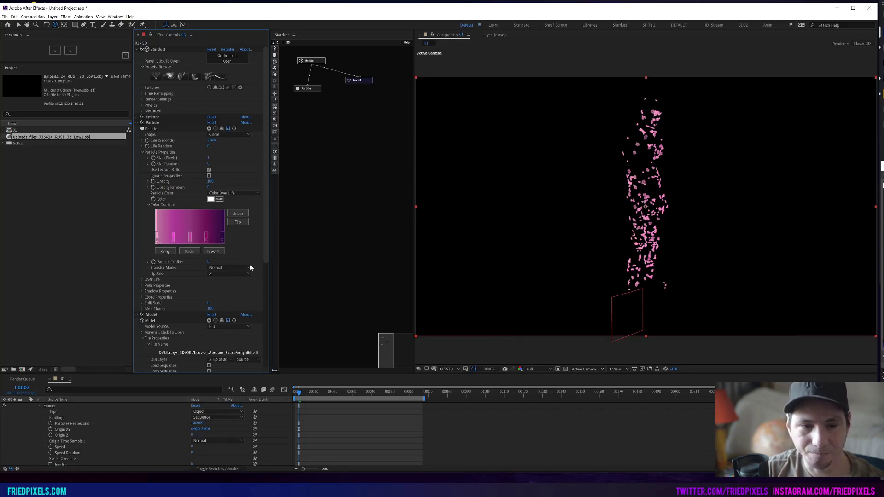
drag(358, 80, 364, 90)
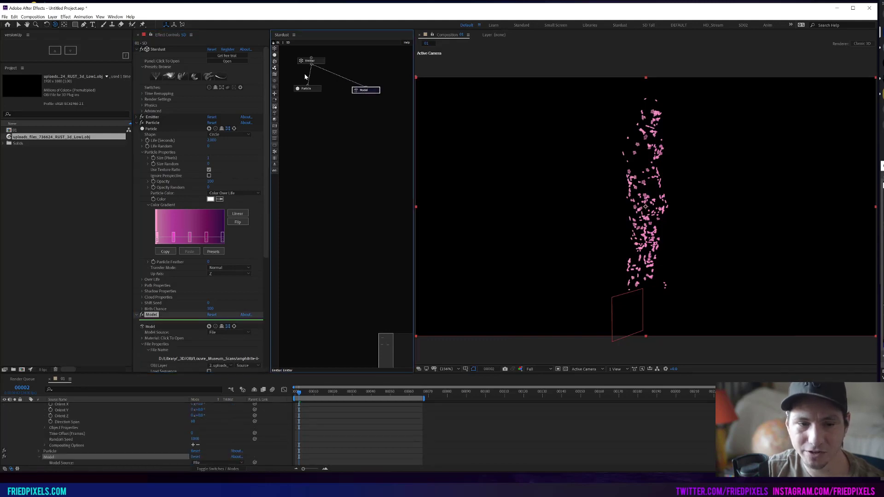
scroll(267, 224, down, 2)
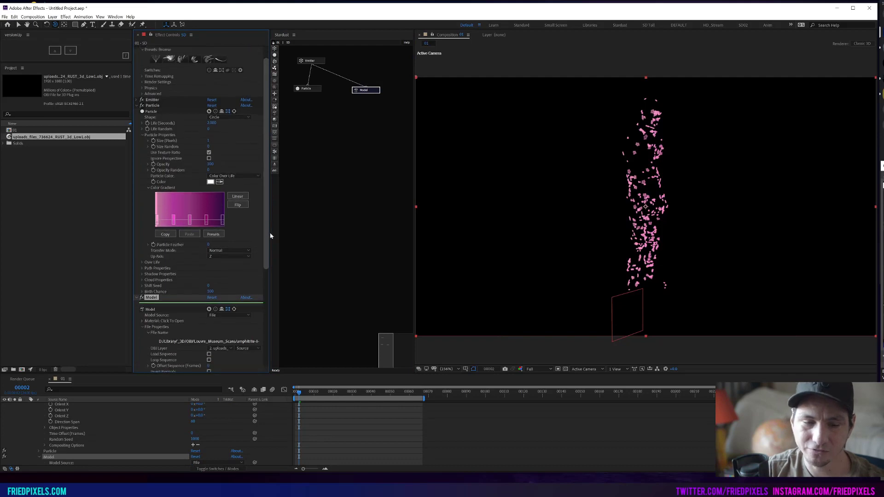
scroll(267, 230, down, 3)
scroll(267, 230, down, 4)
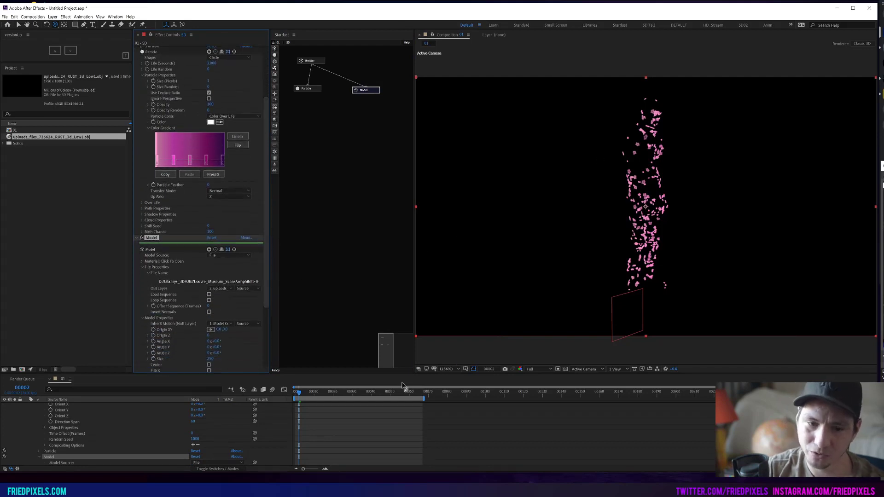
click(360, 409)
key(space)
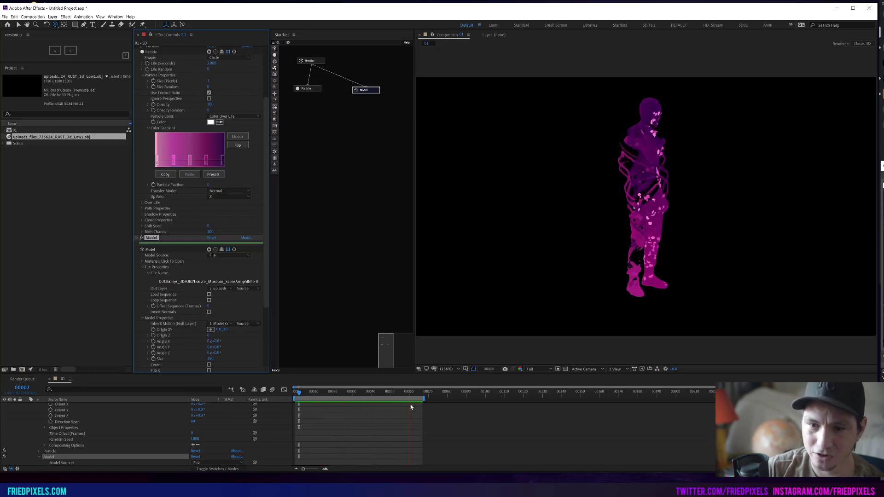
Replace the project's OBJ footage with uploads_files_736624_RUST_3d_Low_Fixed.obj
key(space)
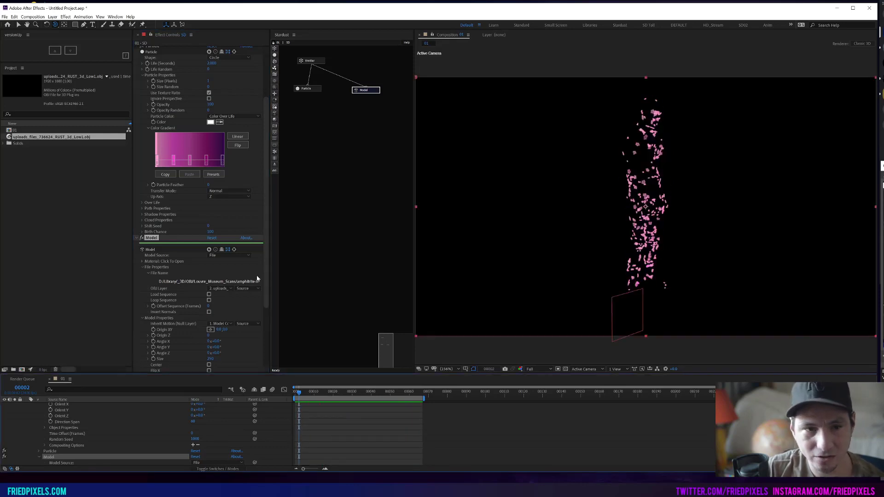
click(75, 137)
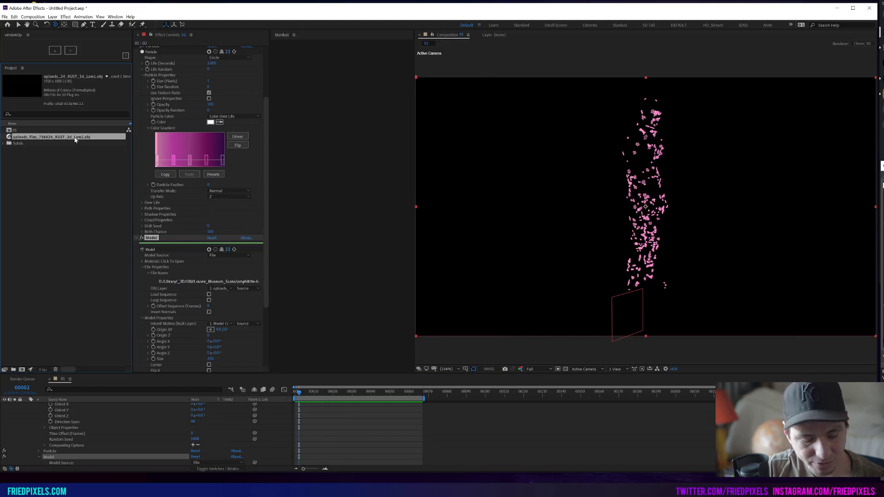
key(ctrl+h)
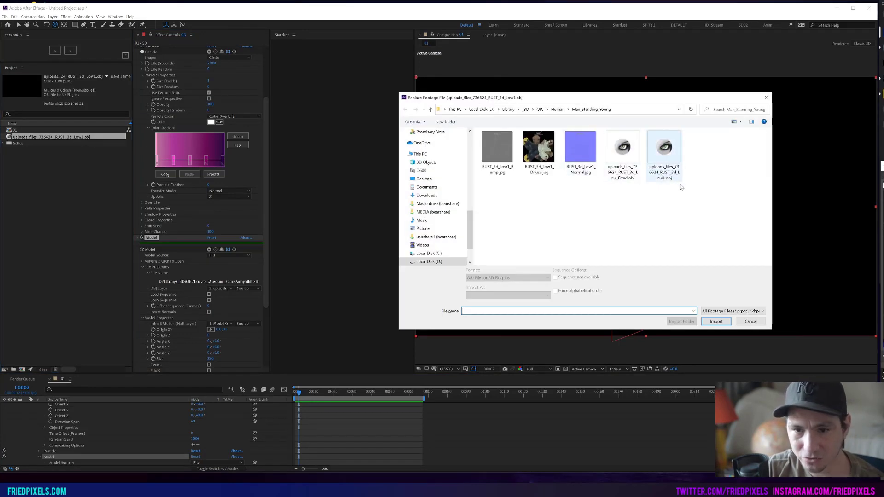
click(637, 160)
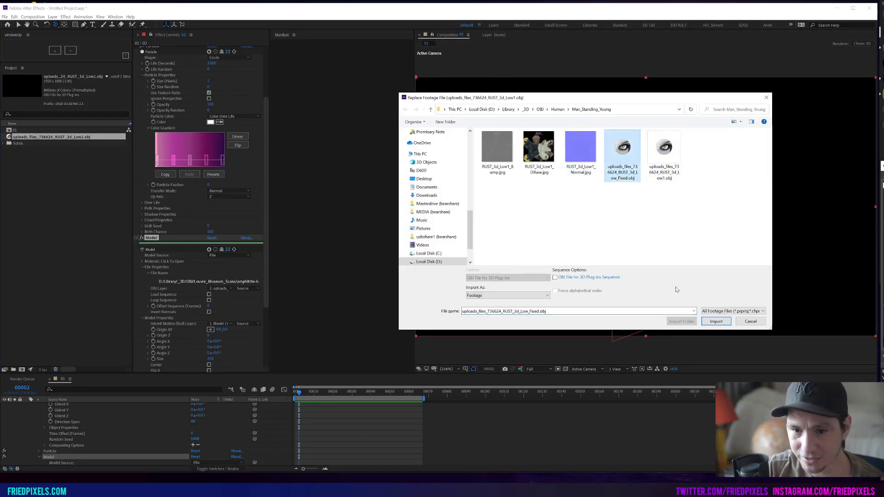
click(716, 322)
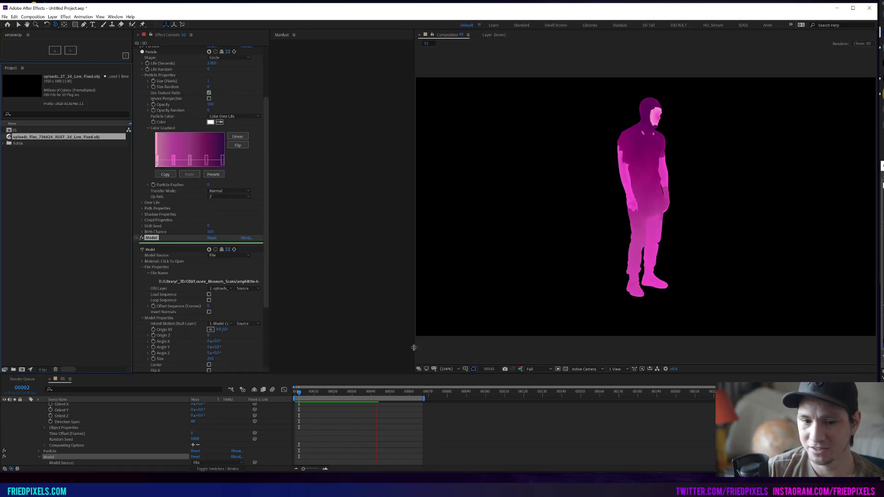
Move the current time to frame 45 and briefly preview the animation
click(355, 391)
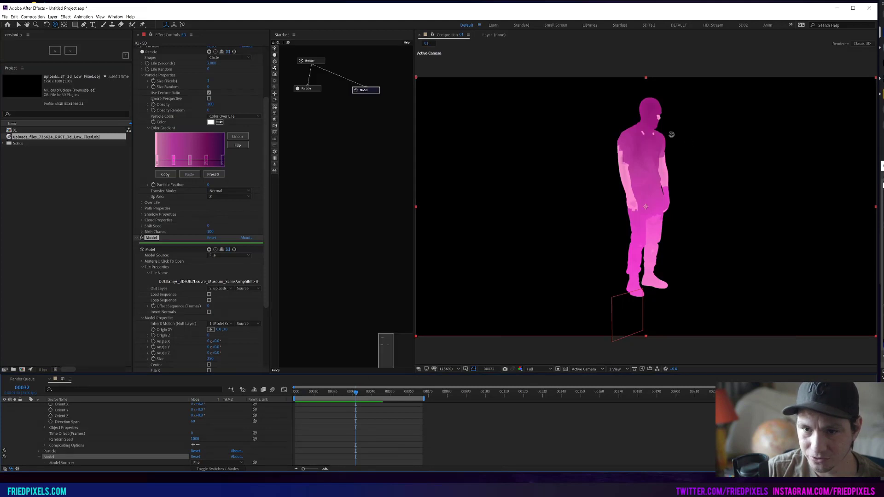
click(380, 394)
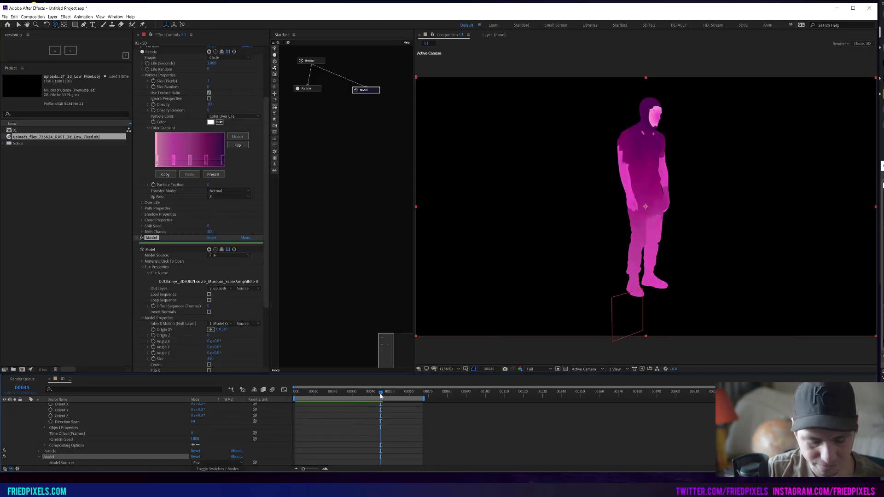
key(space)
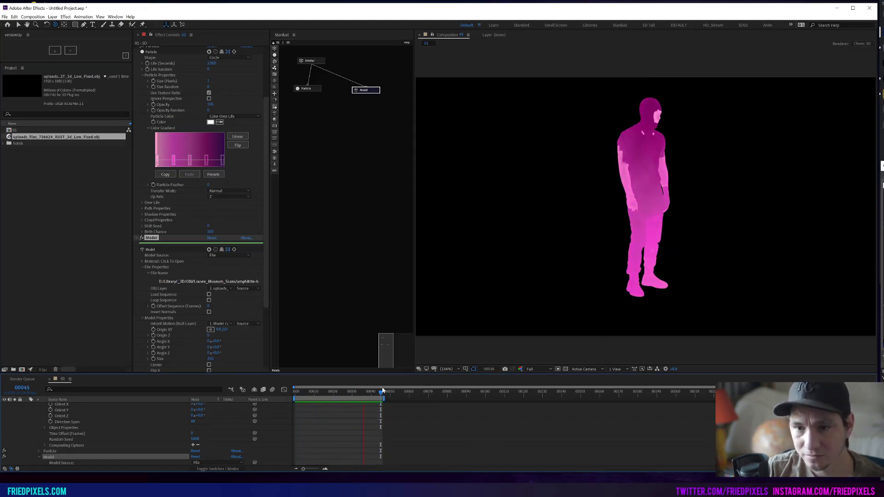
key(space)
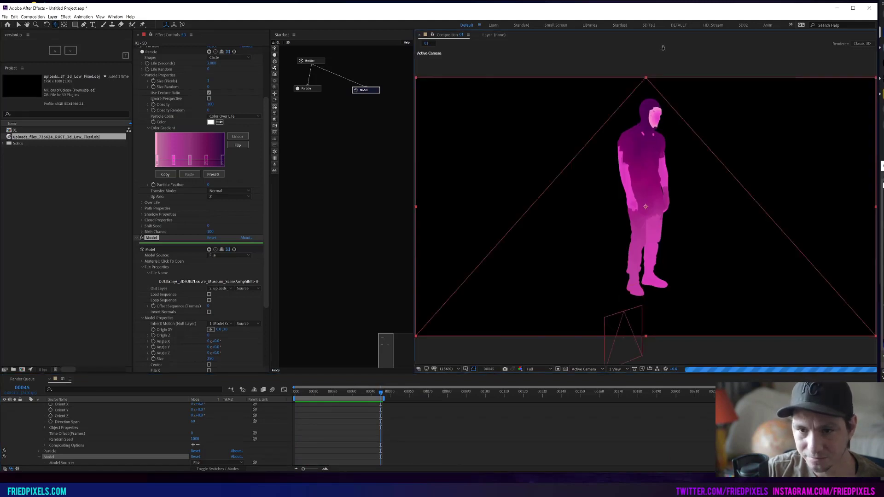
Dolly the camera in close on the pink figure's face
drag(662, 48, 646, 227)
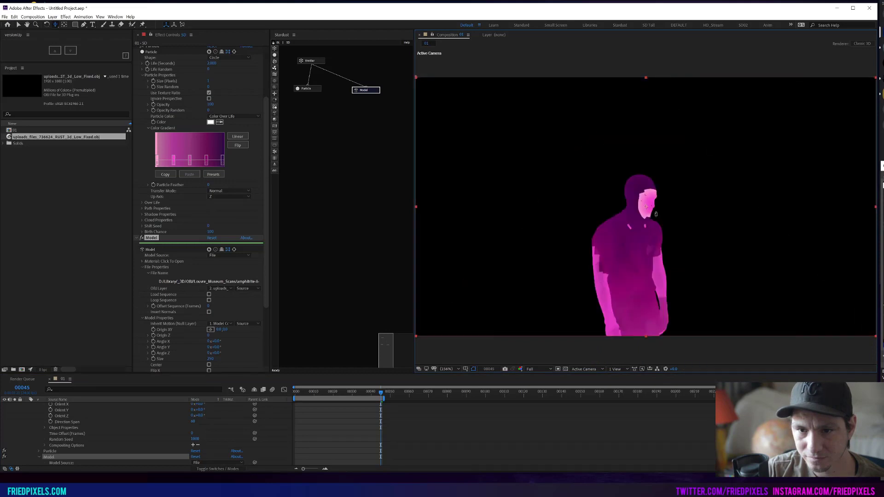
drag(680, 98, 688, 129)
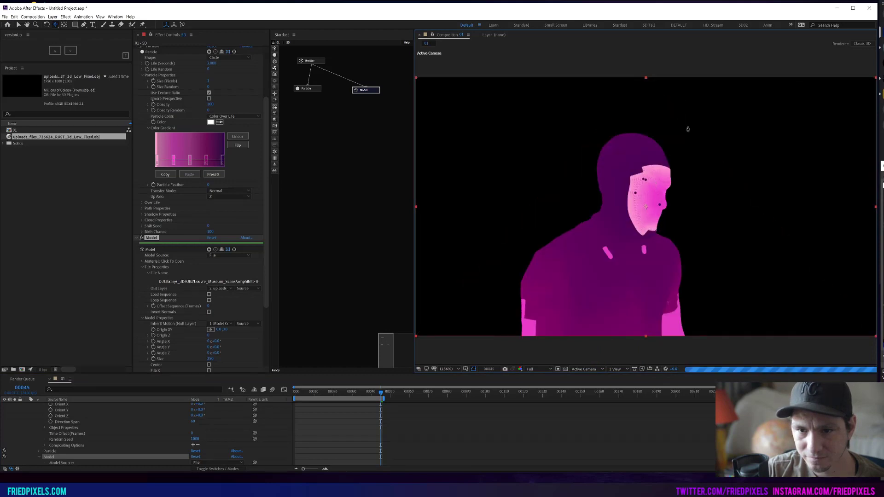
drag(673, 157, 675, 202)
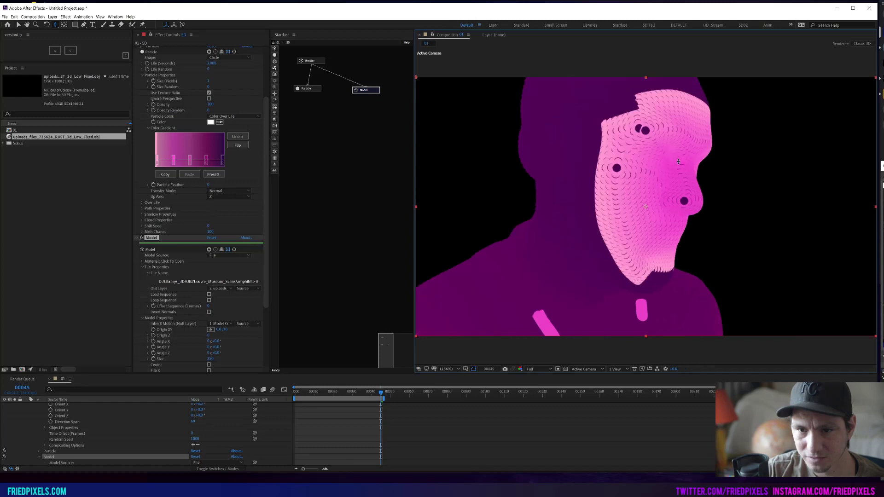
drag(690, 149, 644, 191)
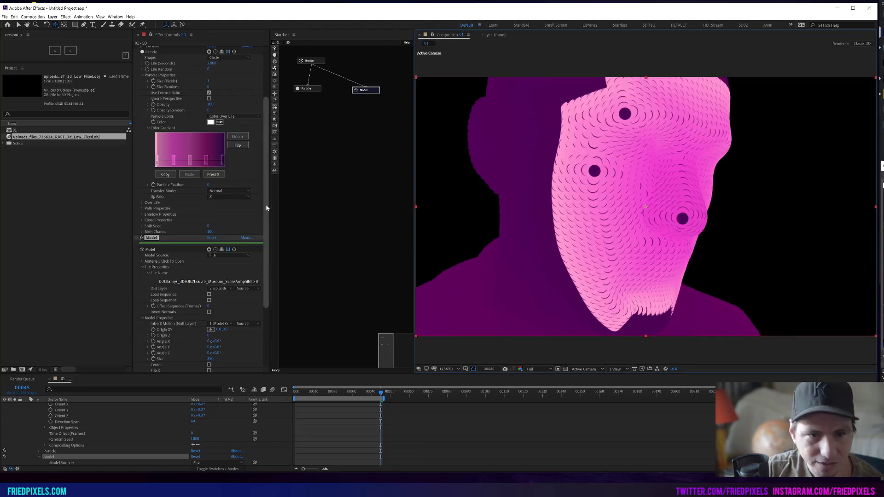
scroll(266, 182, up, 2)
scroll(267, 182, up, 3)
drag(208, 149, 208, 152)
Set the Stardust particle Size (Pixels) to 0
click(209, 149)
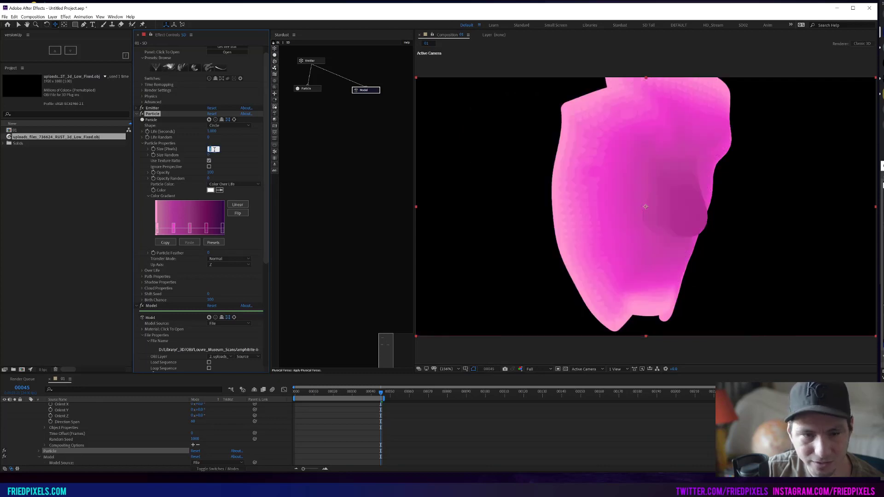
text(0)
key(Return)
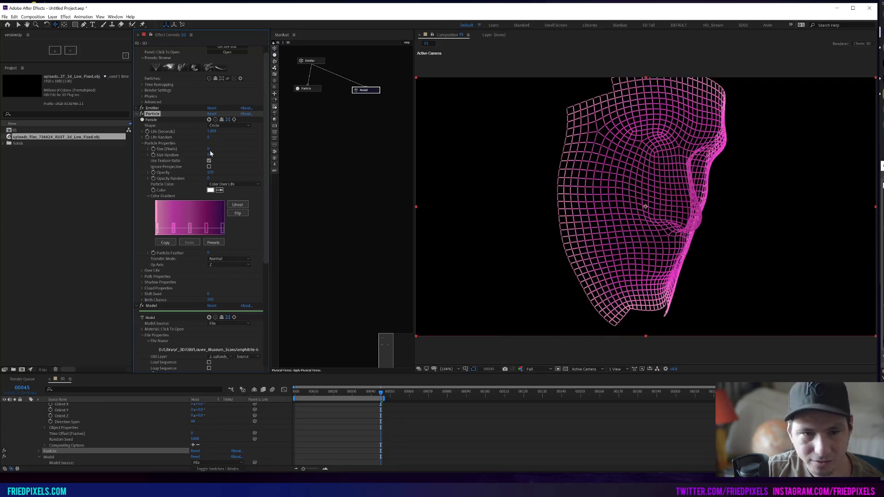
click(209, 150)
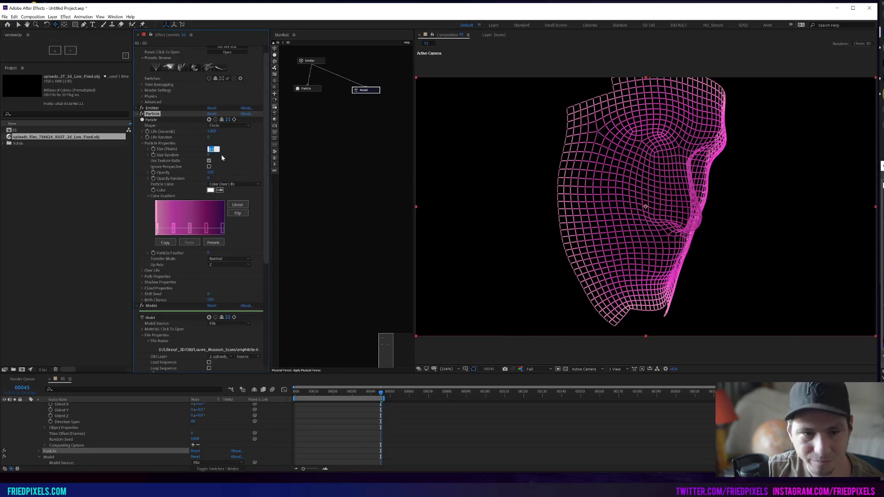
Set the Emitter's Edges Subdivide to 5
click(139, 108)
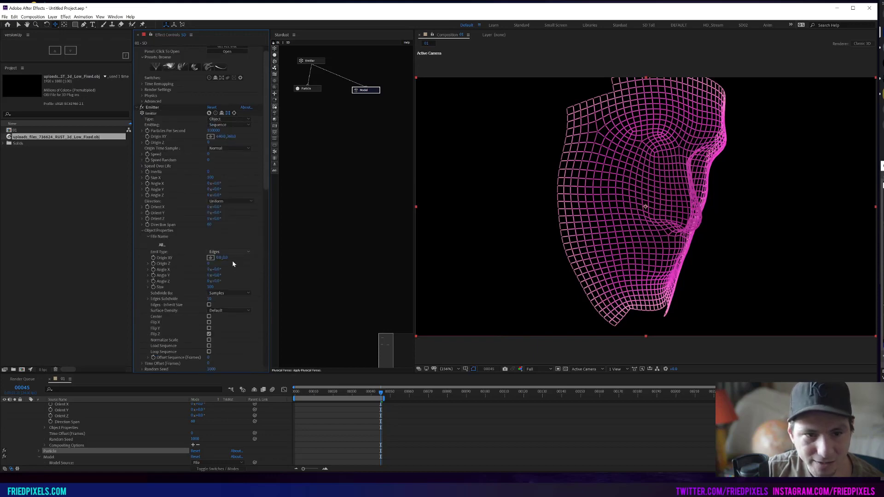
click(210, 299)
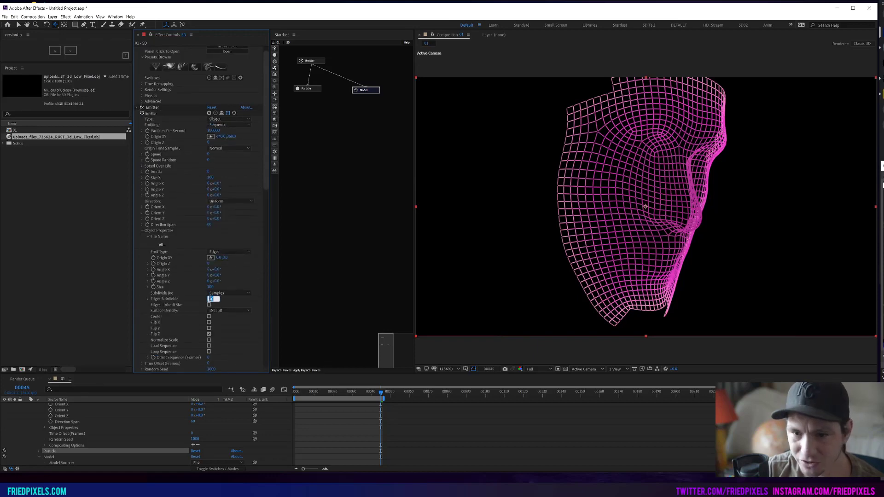
text(1)
key(Return)
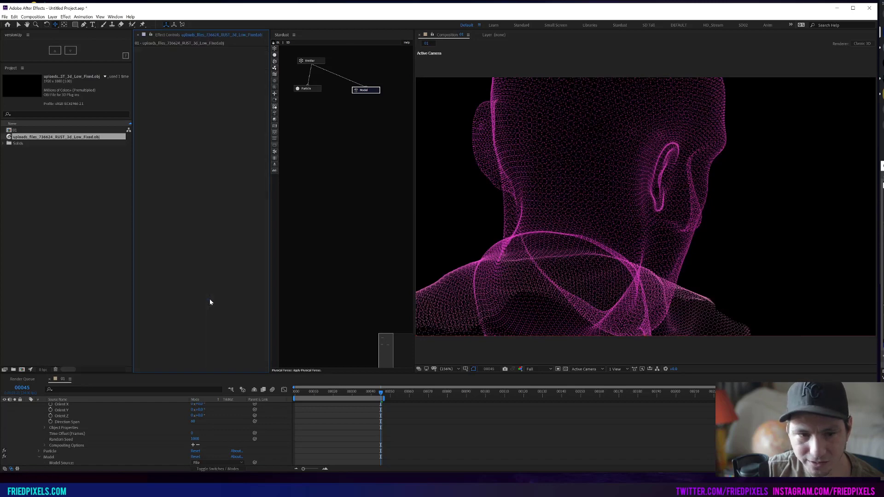
click(299, 63)
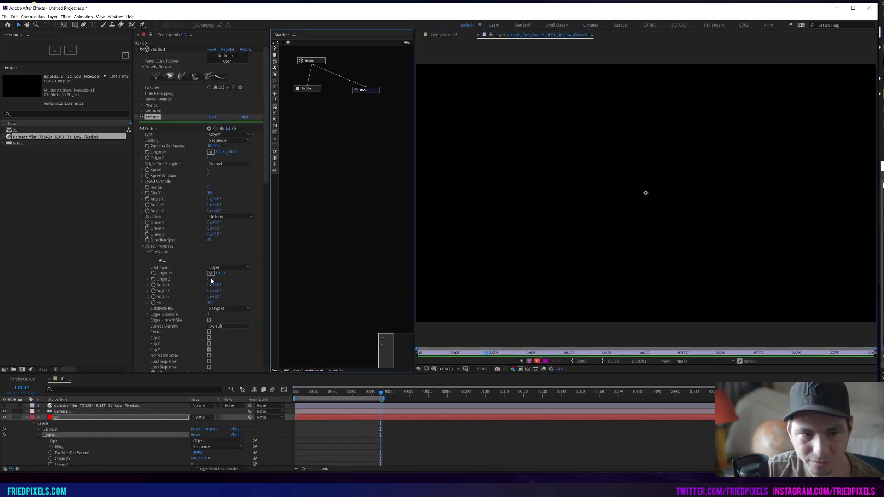
click(209, 314)
text(5)
key(Return)
click(441, 34)
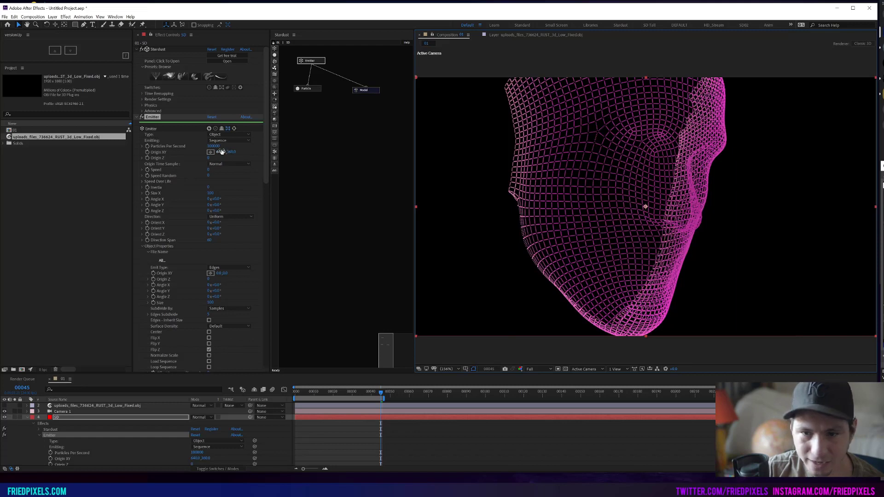
Set the particle Life (Seconds) to 2
click(137, 116)
click(211, 140)
text(2)
key(Return)
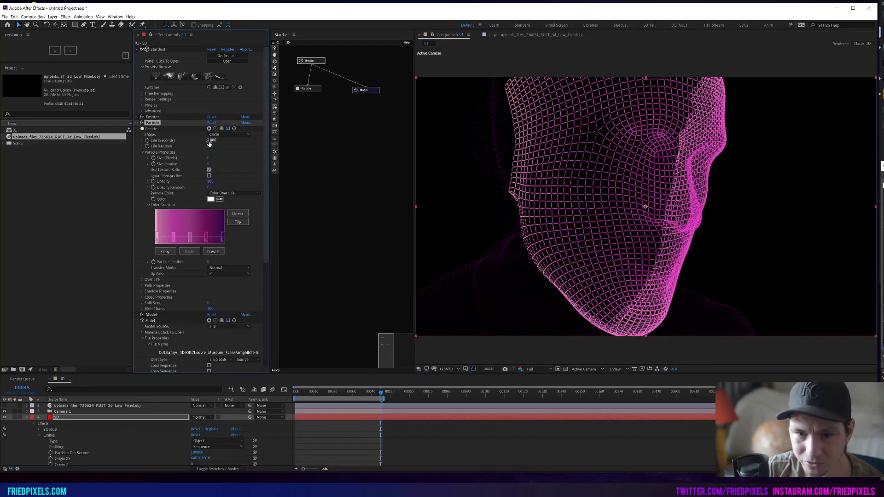
Preview and scrub the wireframe scan animation, then go to frame 61
key(space)
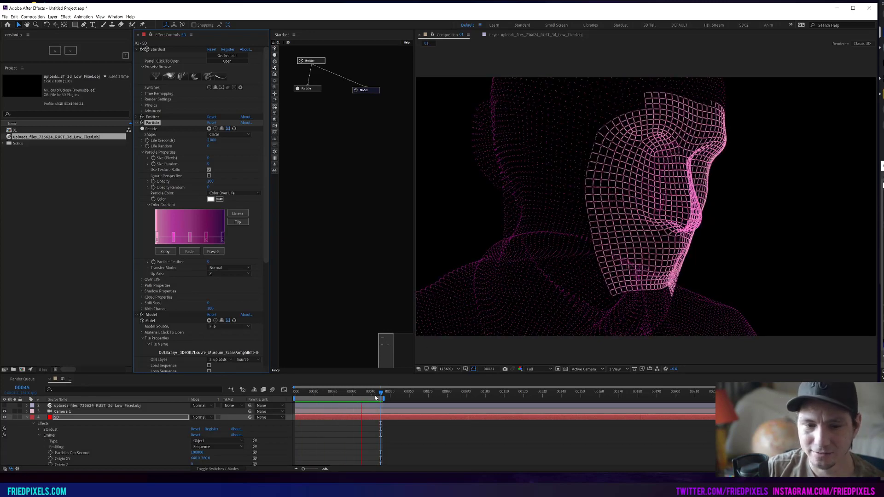
mouse_move(374, 398)
mouse_down()
mouse_move(343, 399)
mouse_move(378, 398)
mouse_move(361, 402)
mouse_up()
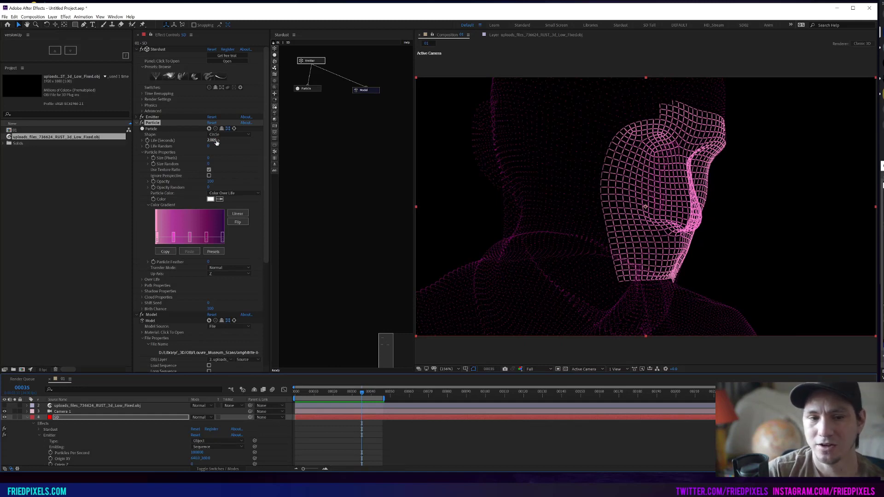
click(411, 402)
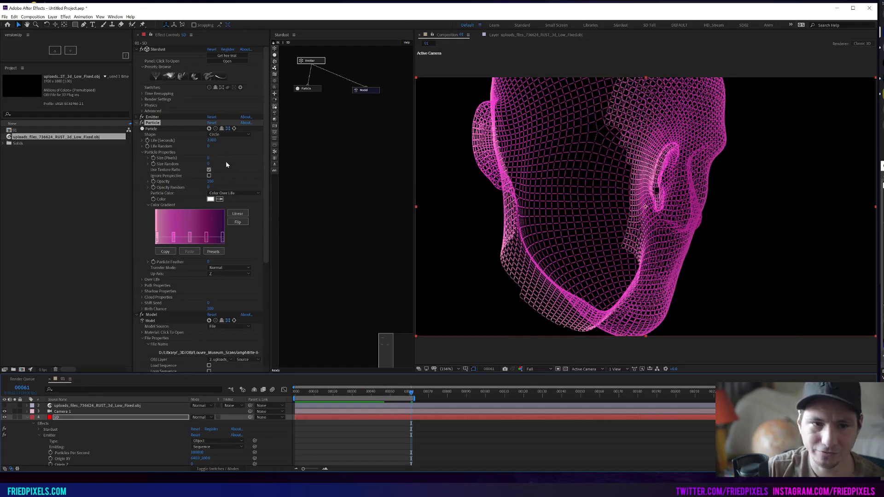
Confirm particle Size 0 and set Particle Transfer Mode to Add
click(212, 140)
click(209, 158)
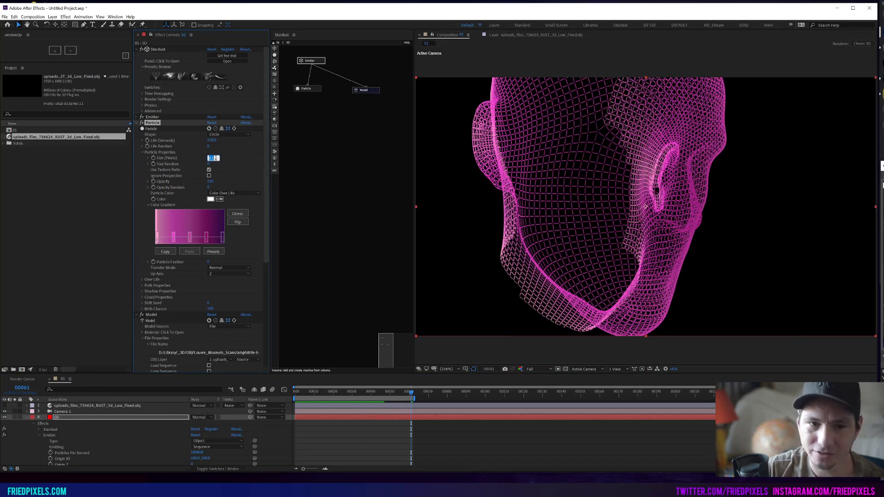
text(0)
key(Return)
click(229, 267)
click(228, 283)
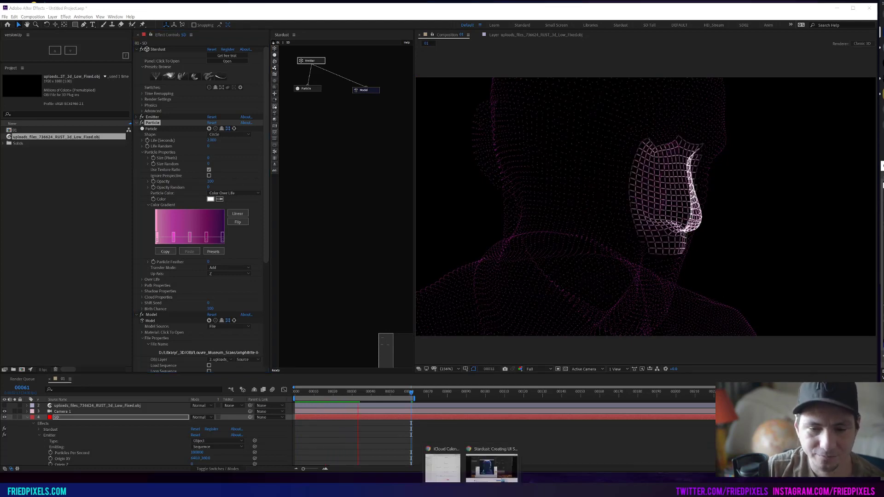
click(468, 453)
scroll(282, 333, down, 5)
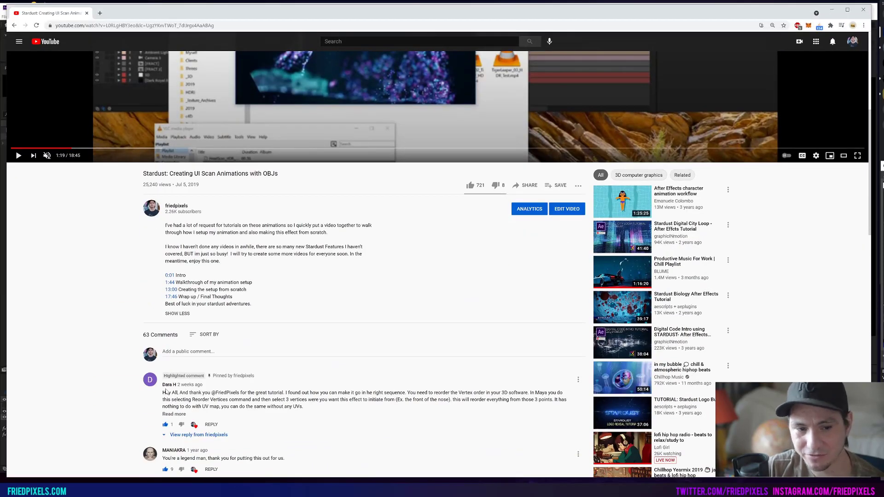
scroll(438, 264, up, 6)
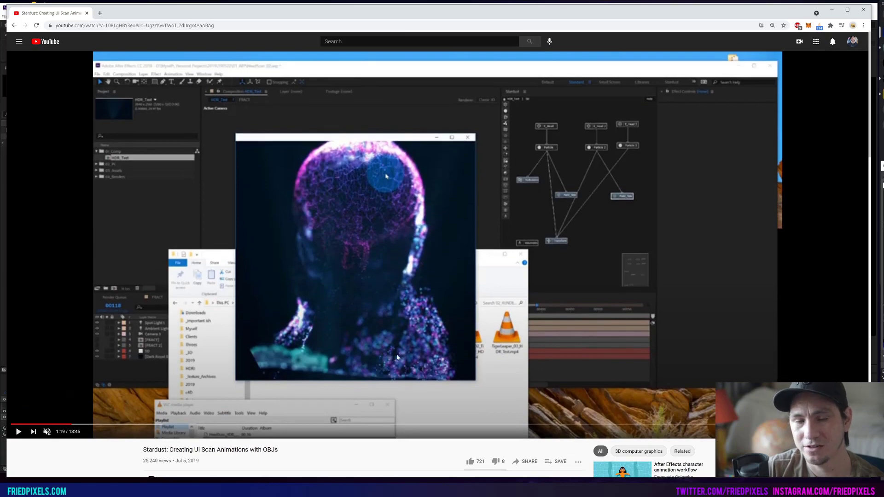
click(831, 10)
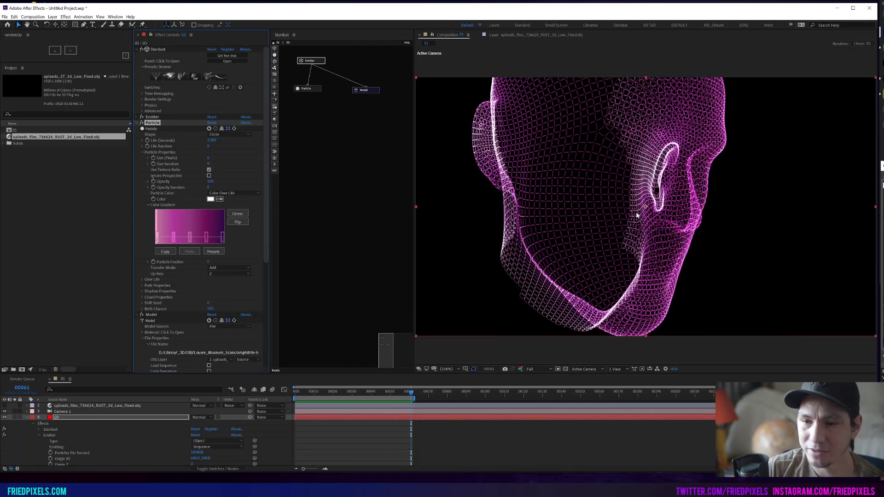
Play the RAM preview to watch the pink particles build across the head from the start
key(space)
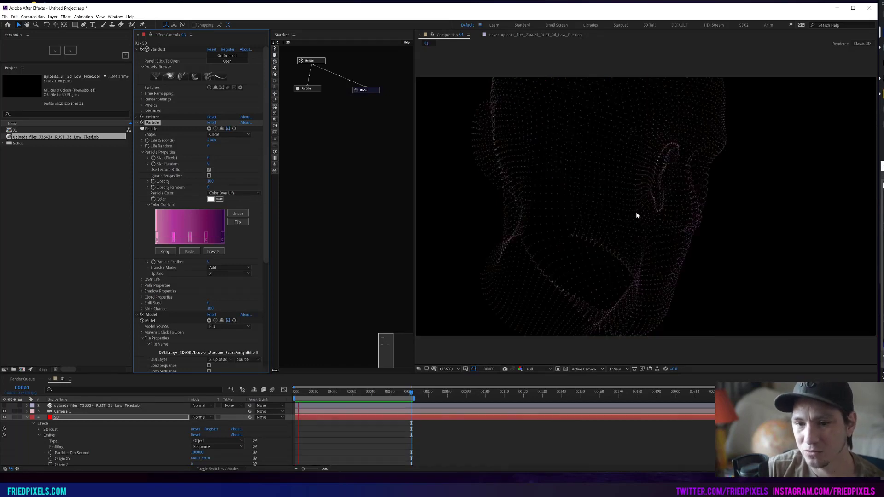